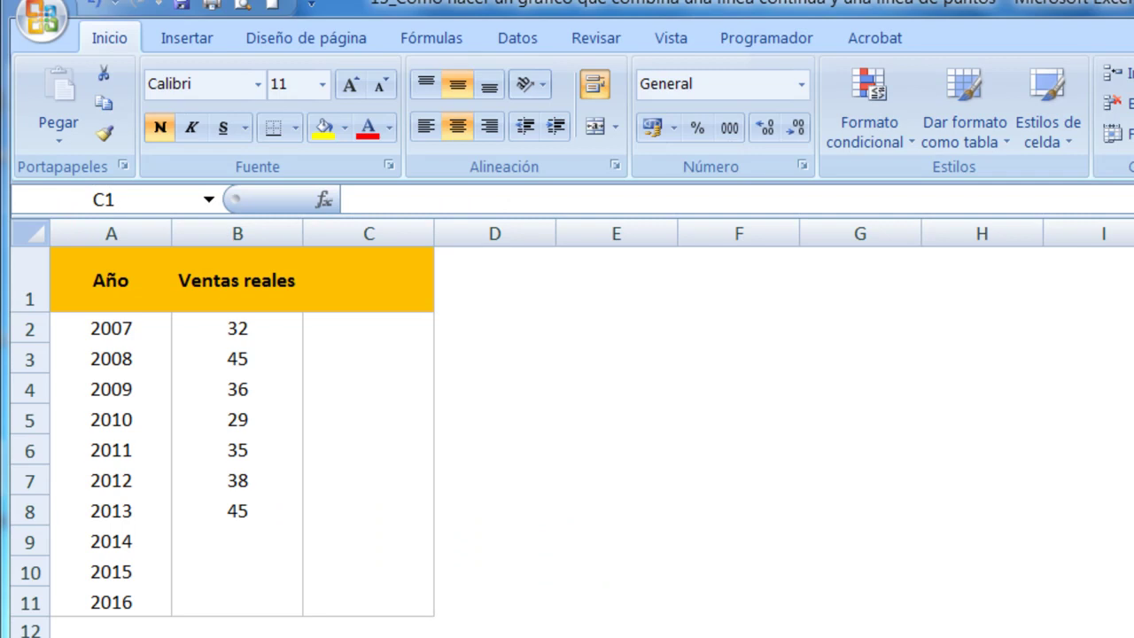
Step: Add the header 'Previsión' in C1 next to Ventas reales
left_click(381, 275)
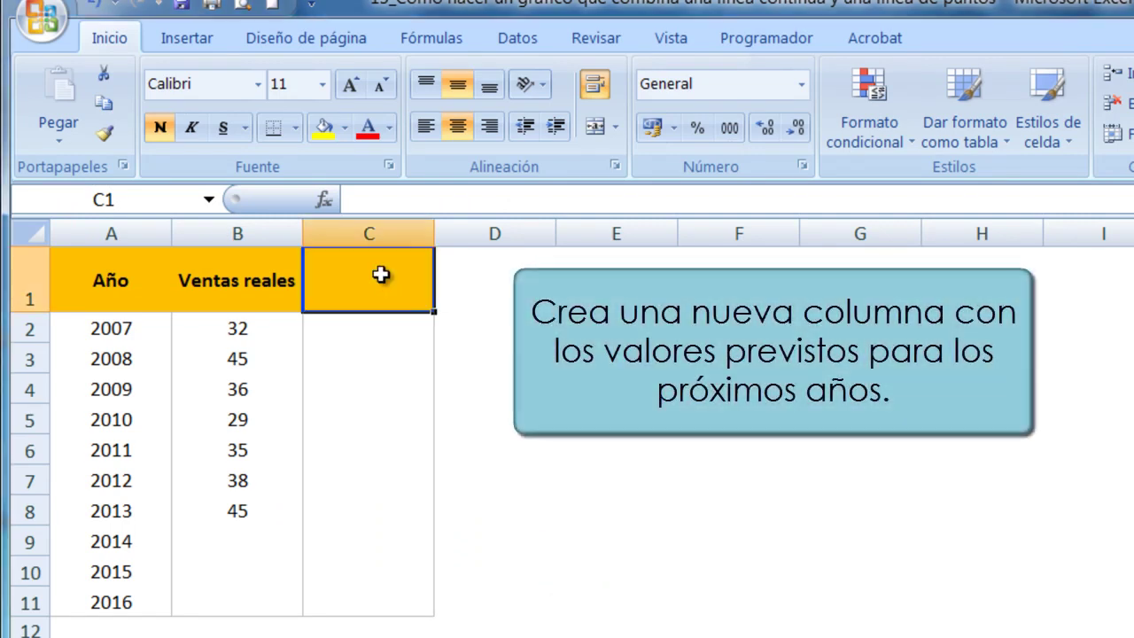
type("P")
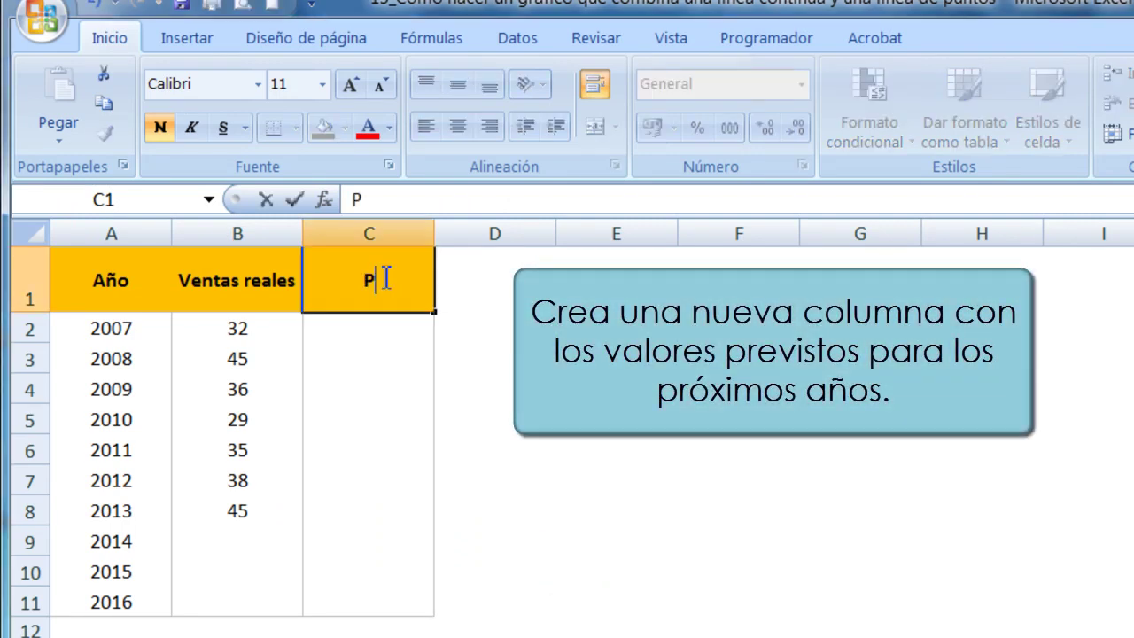
type("revisi")
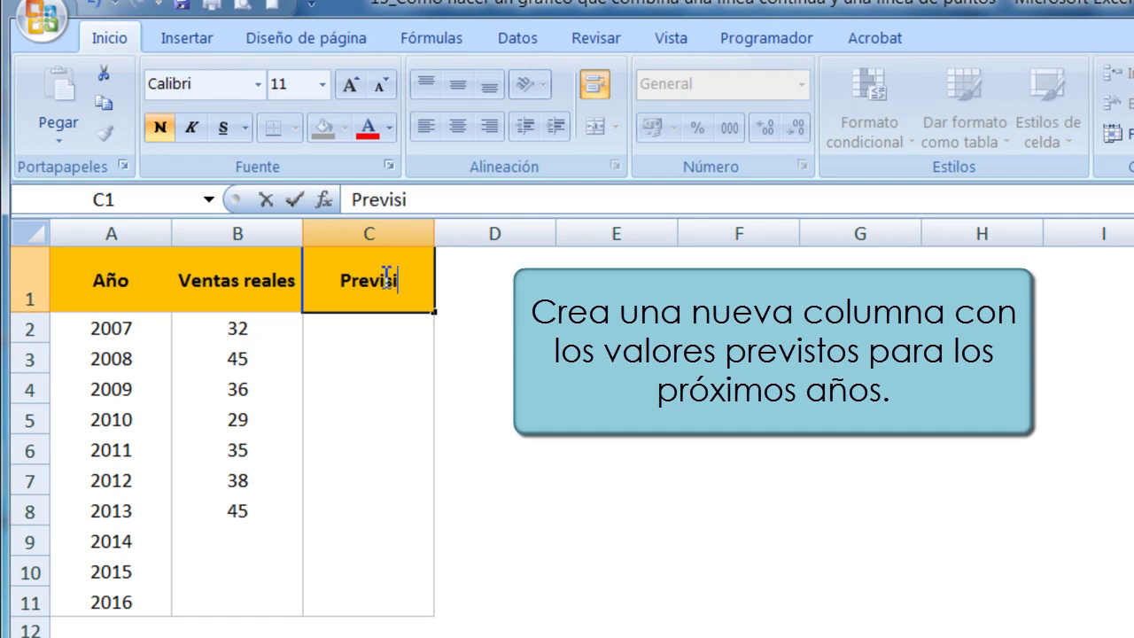
type("ón")
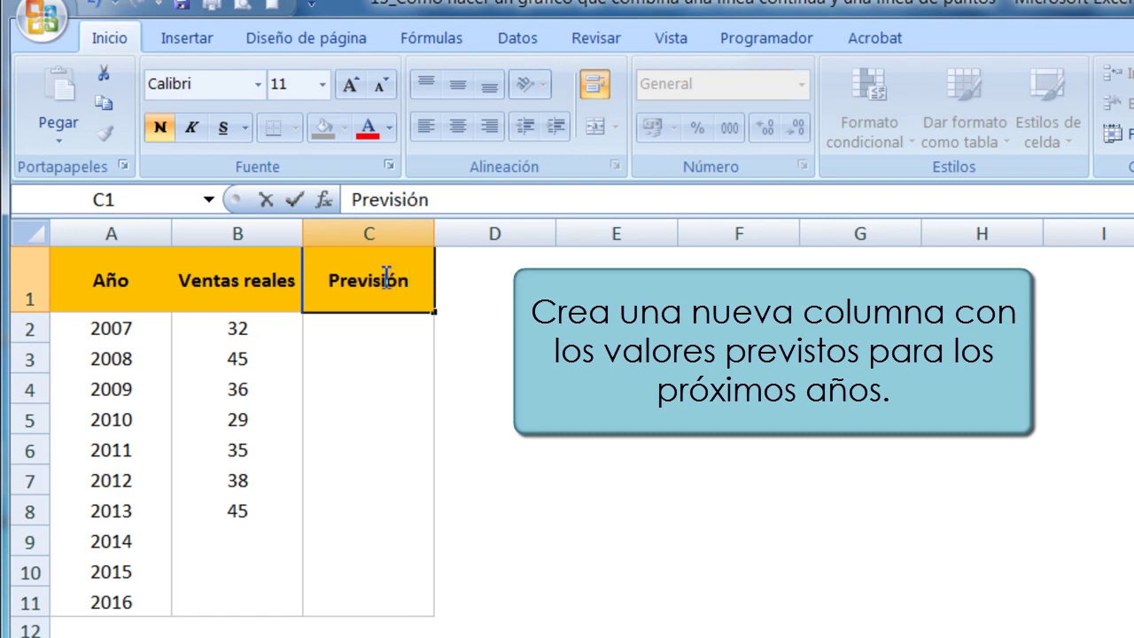
left_click(345, 517)
left_click(275, 515)
left_click(345, 514)
Step: Enter the forecasts 45, 41, 54 and 55 for 2013 to 2016
type("45")
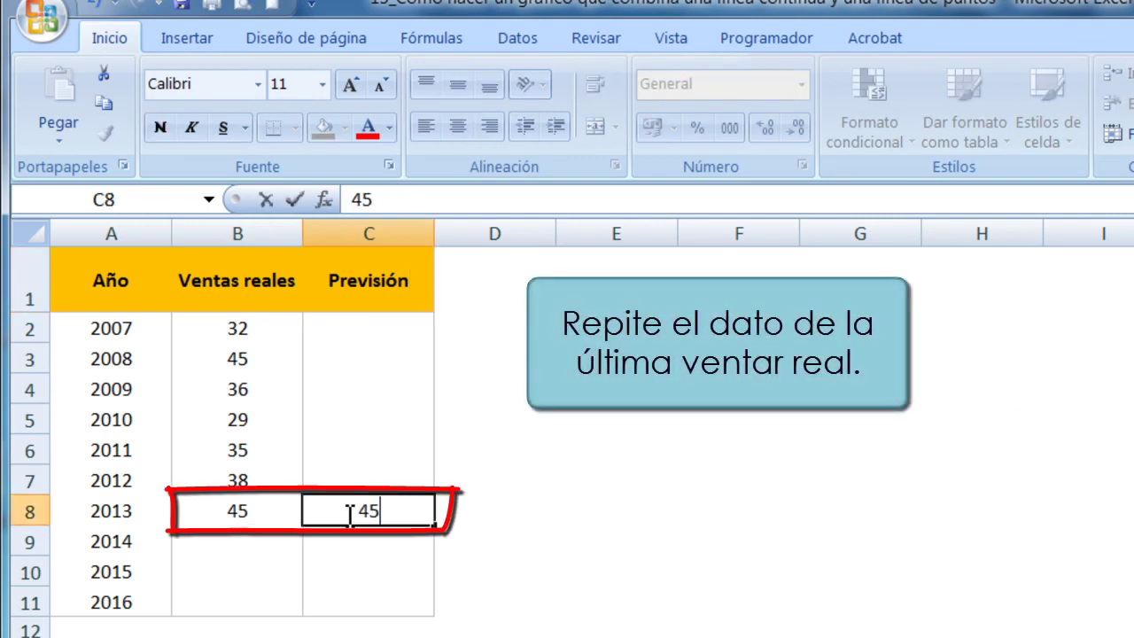
key("Return")
type("41")
key("Return")
type("54")
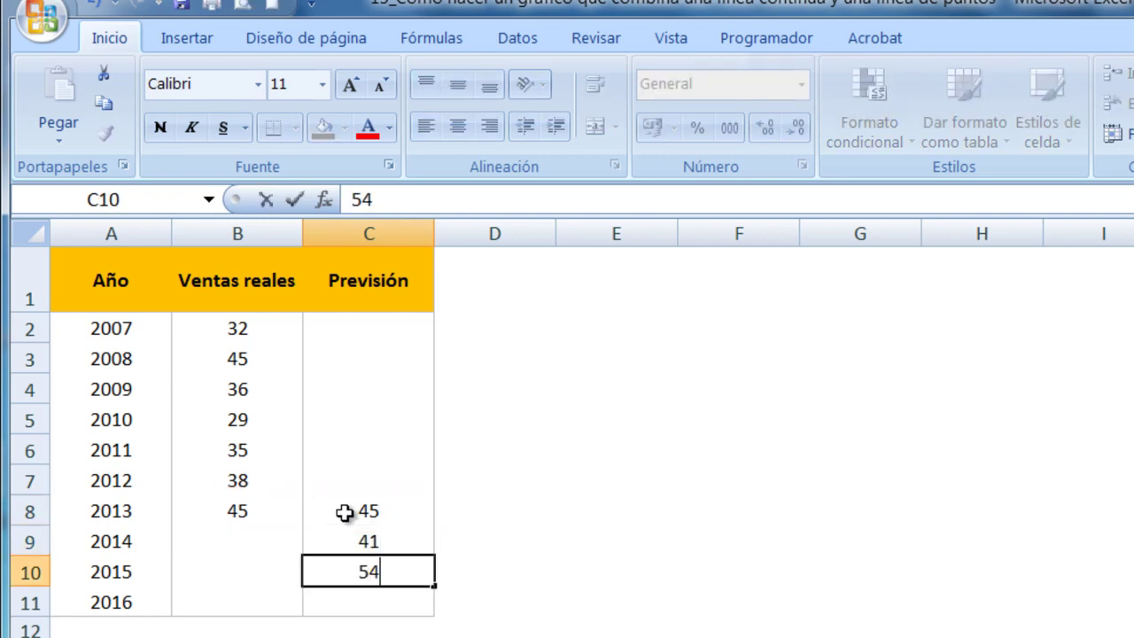
key("Return")
type("55")
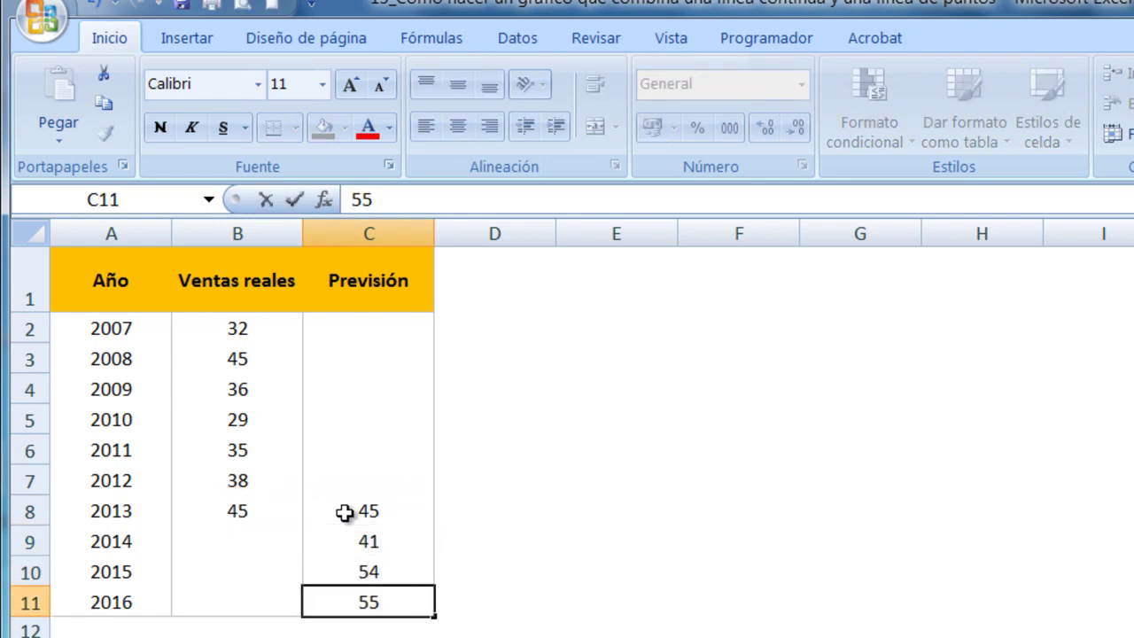
key("Return")
Step: Chart B1:C11 as a 2D line chart with markers, placed right of the table
mouse_move(252, 295)
left_mouse_down()
mouse_move(371, 512)
mouse_move(383, 588)
mouse_move(413, 601)
left_mouse_up()
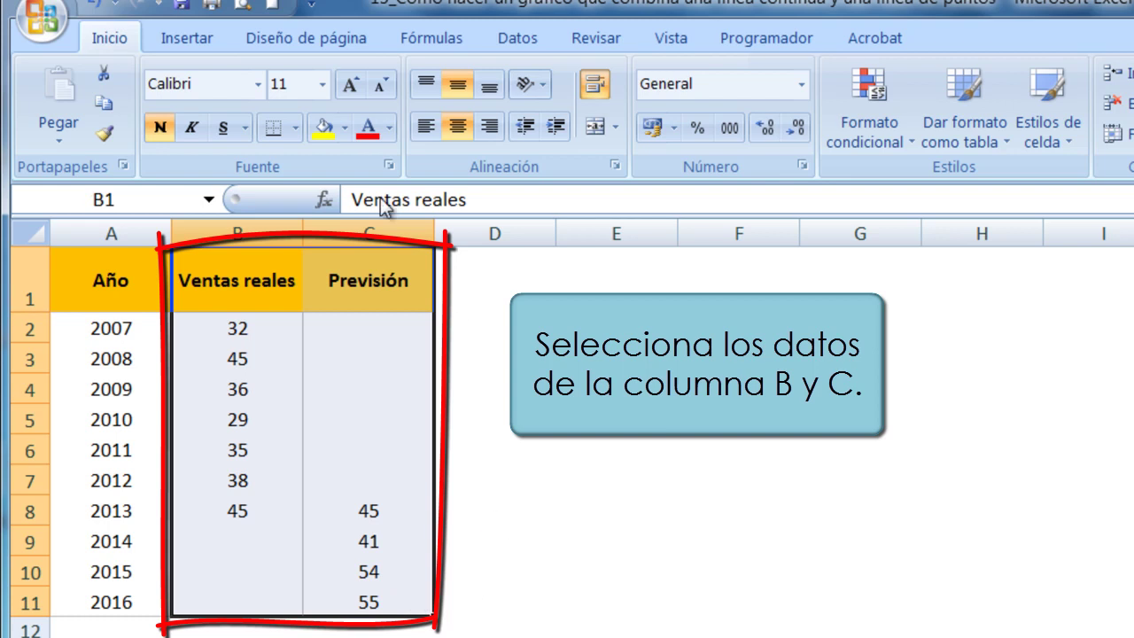
left_click(191, 46)
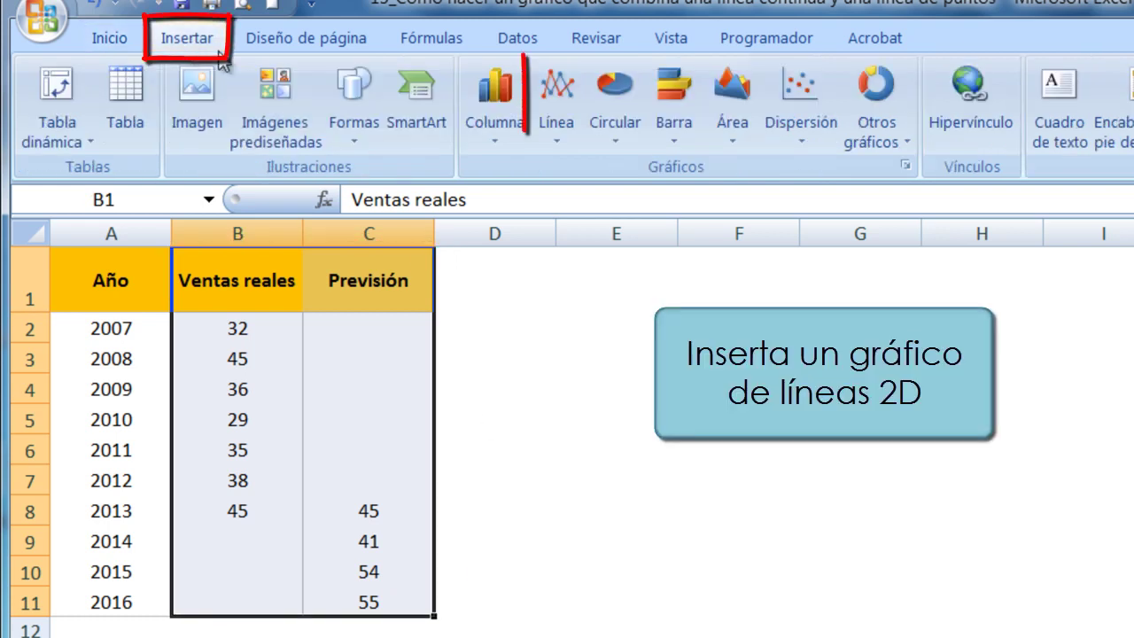
left_click(565, 126)
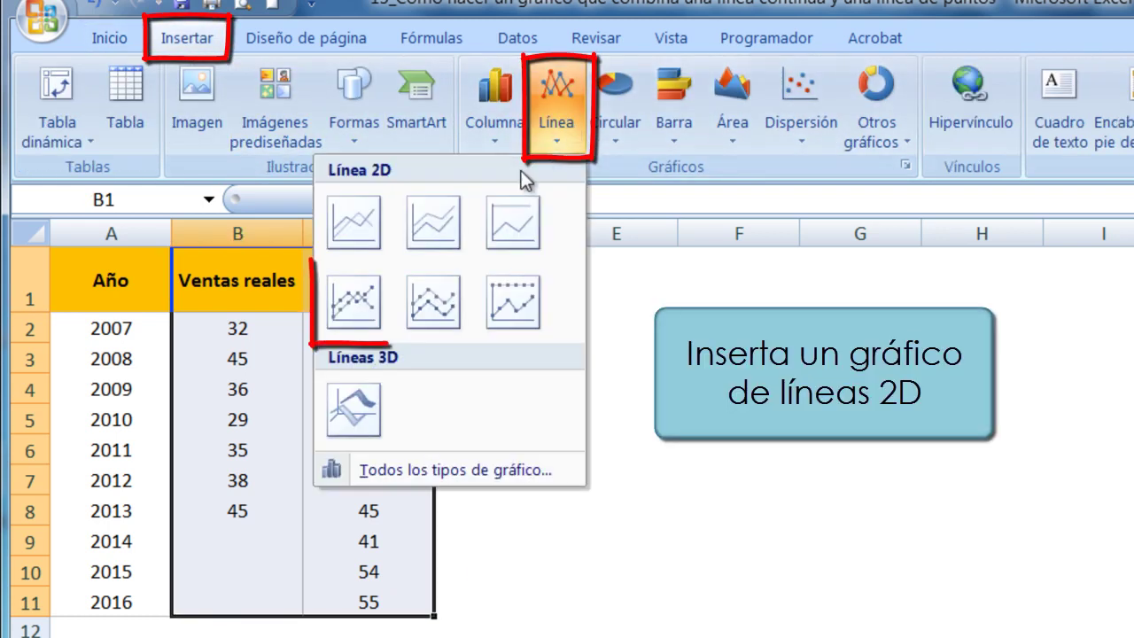
left_click(364, 317)
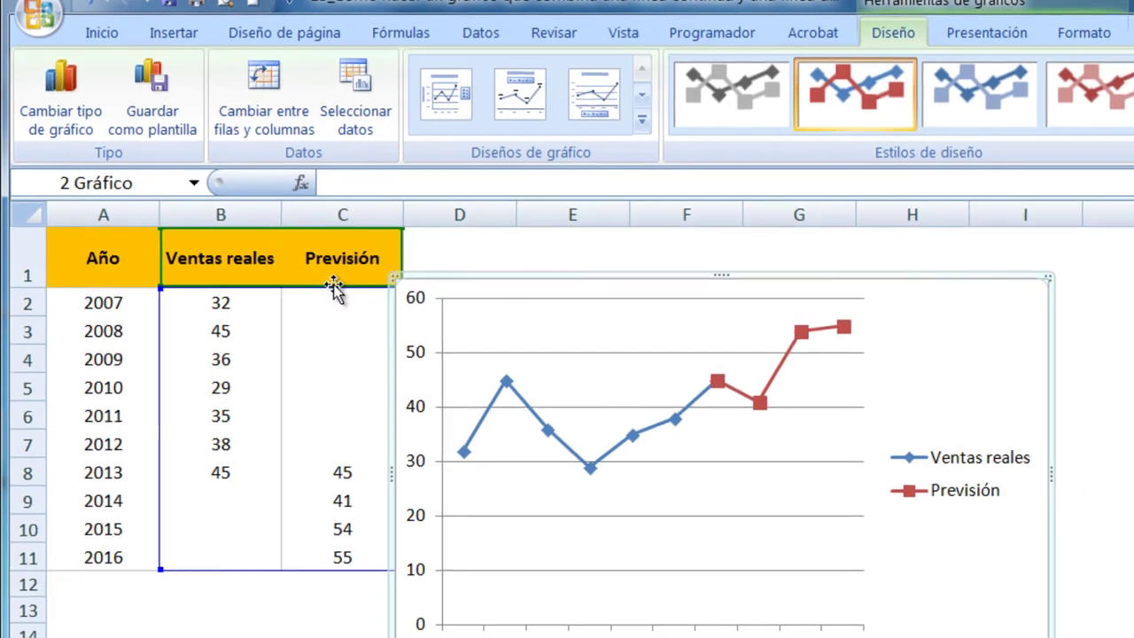
left_click_drag(500, 276, 568, 240)
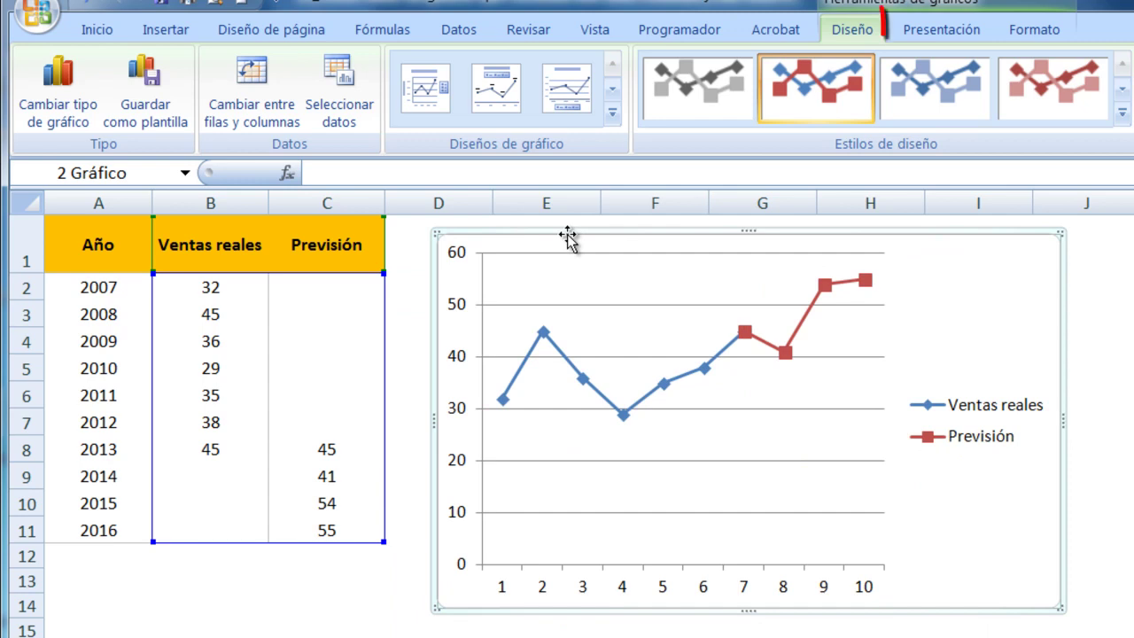
Step: Show the legend at the bottom, narrow the chart, and center the legend under the plot
left_click(933, 31)
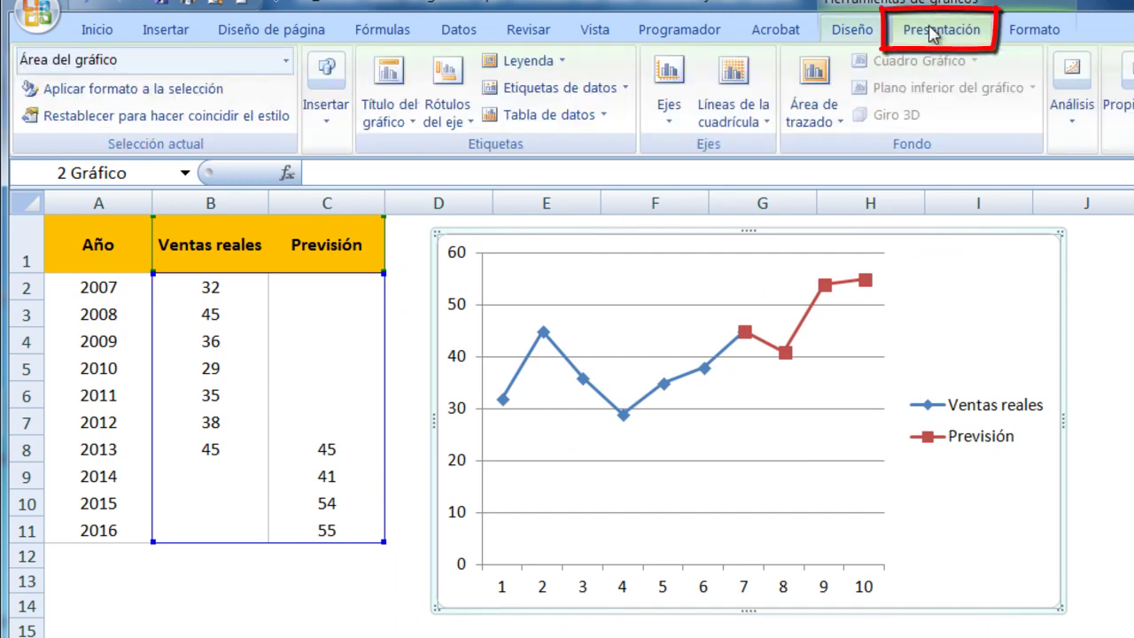
left_click(549, 62)
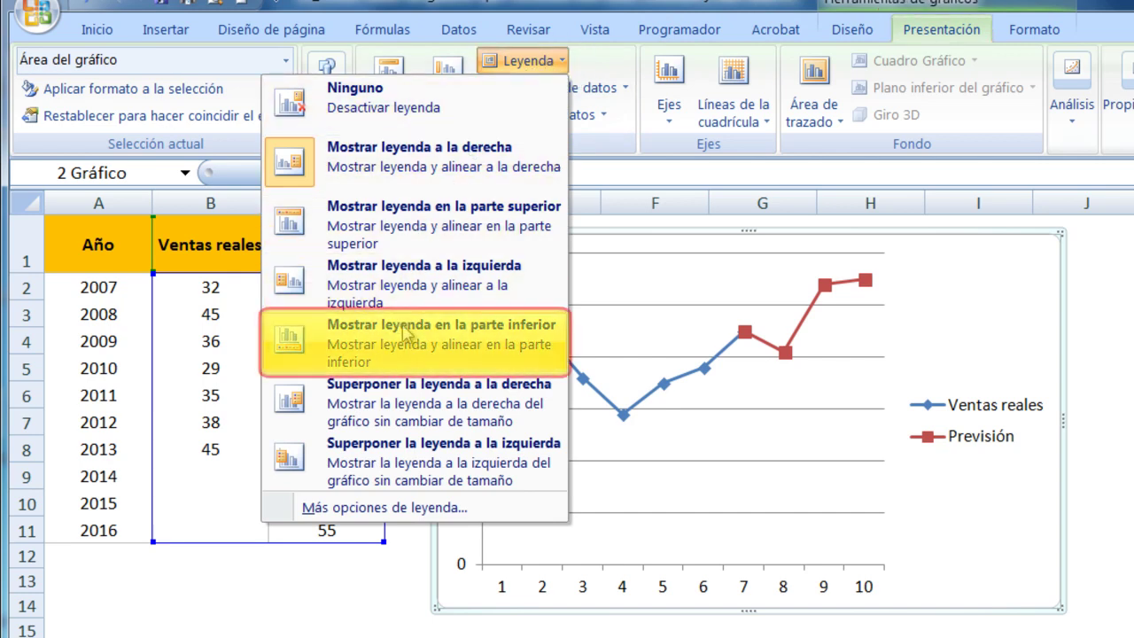
left_click(423, 352)
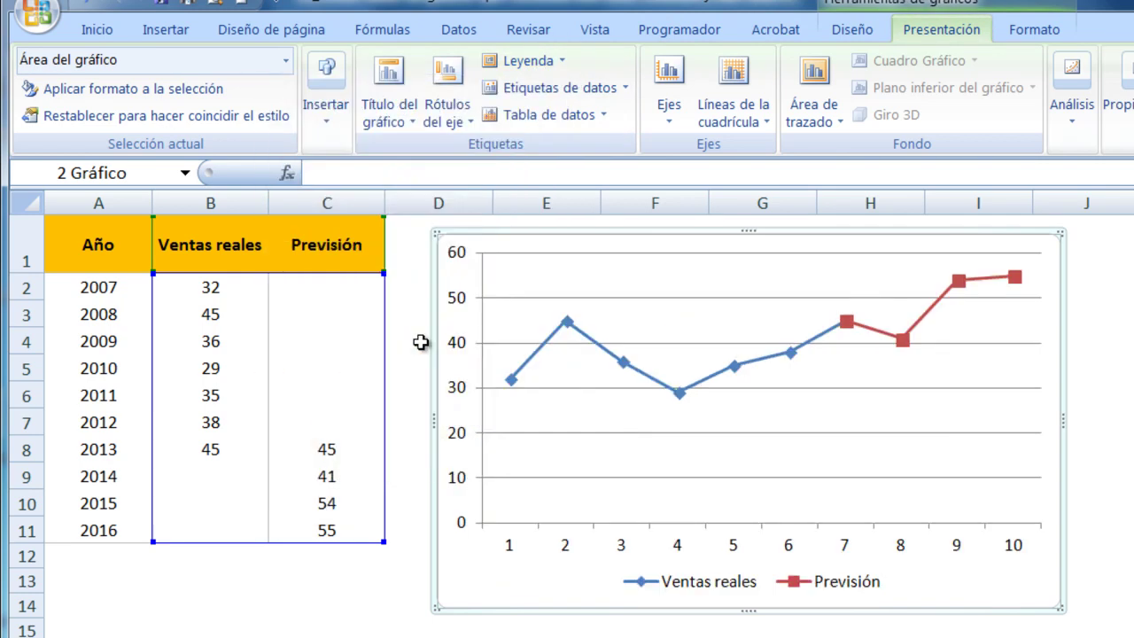
left_click_drag(1059, 608, 991, 636)
left_click(801, 621)
mouse_move(686, 602)
left_mouse_down()
mouse_move(817, 610)
mouse_move(803, 608)
left_mouse_up()
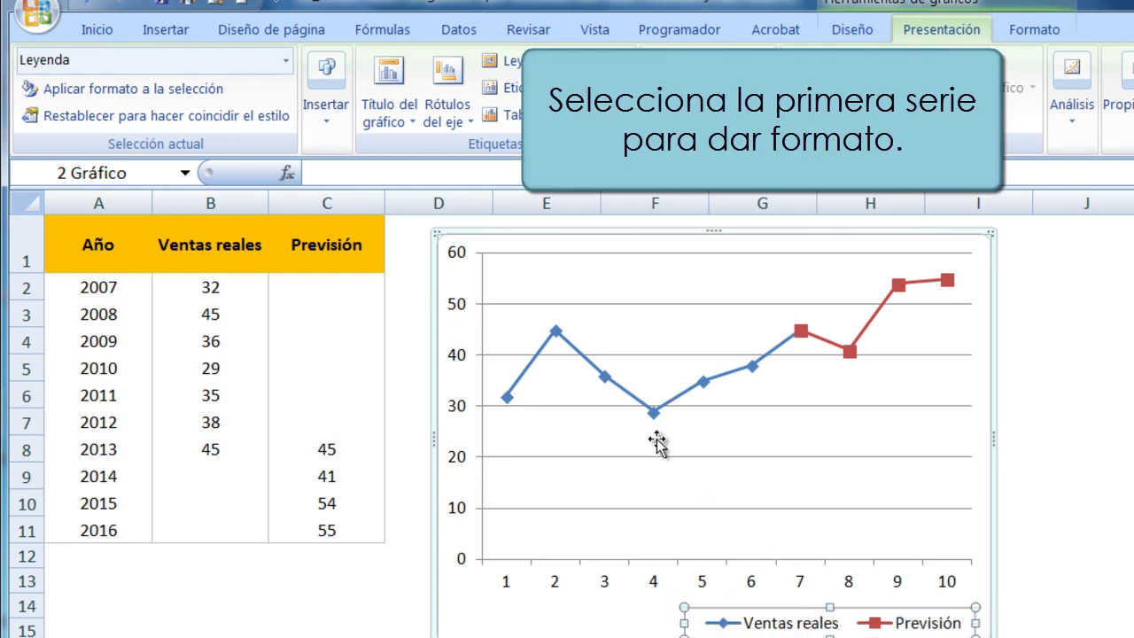
Step: Give the Ventas reales series built-in circle markers at size 8
left_click(607, 379)
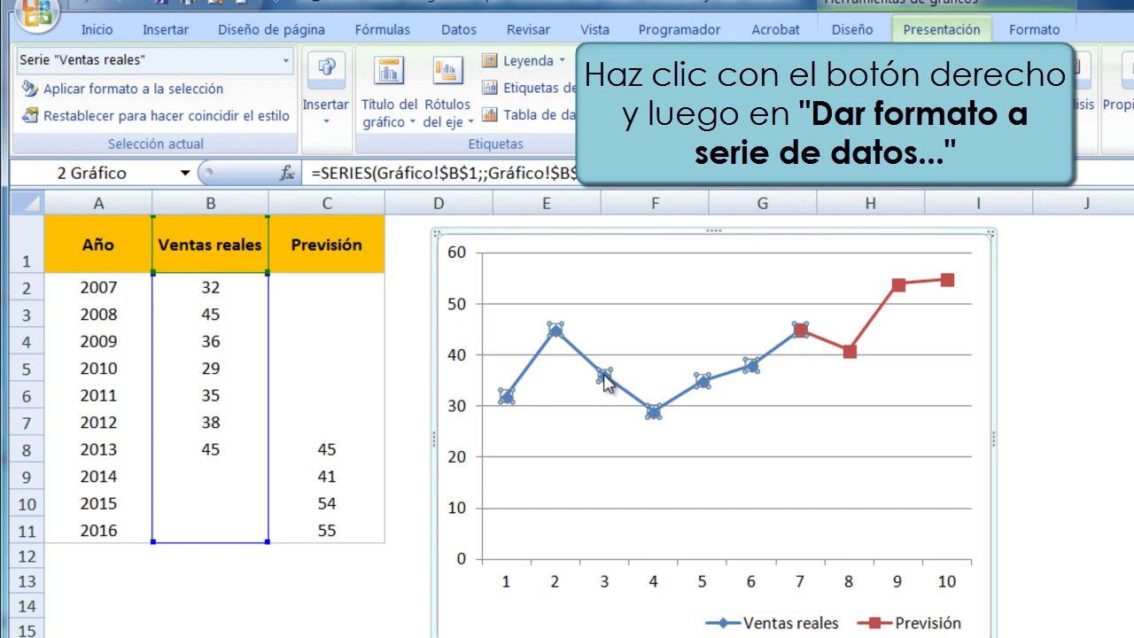
right_click(606, 380)
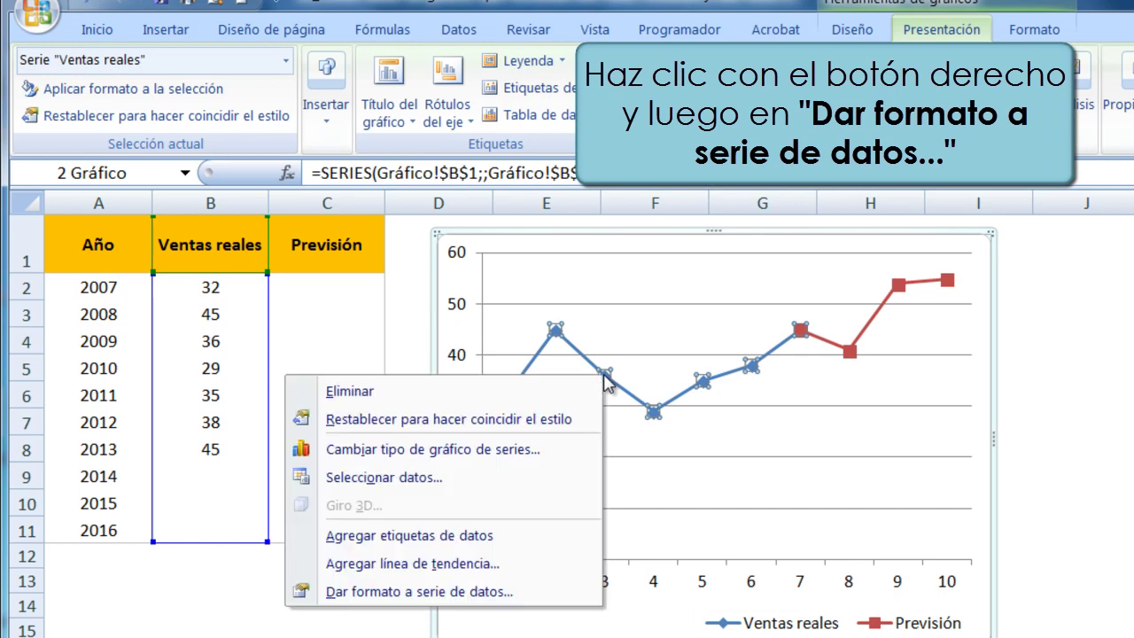
left_click(480, 591)
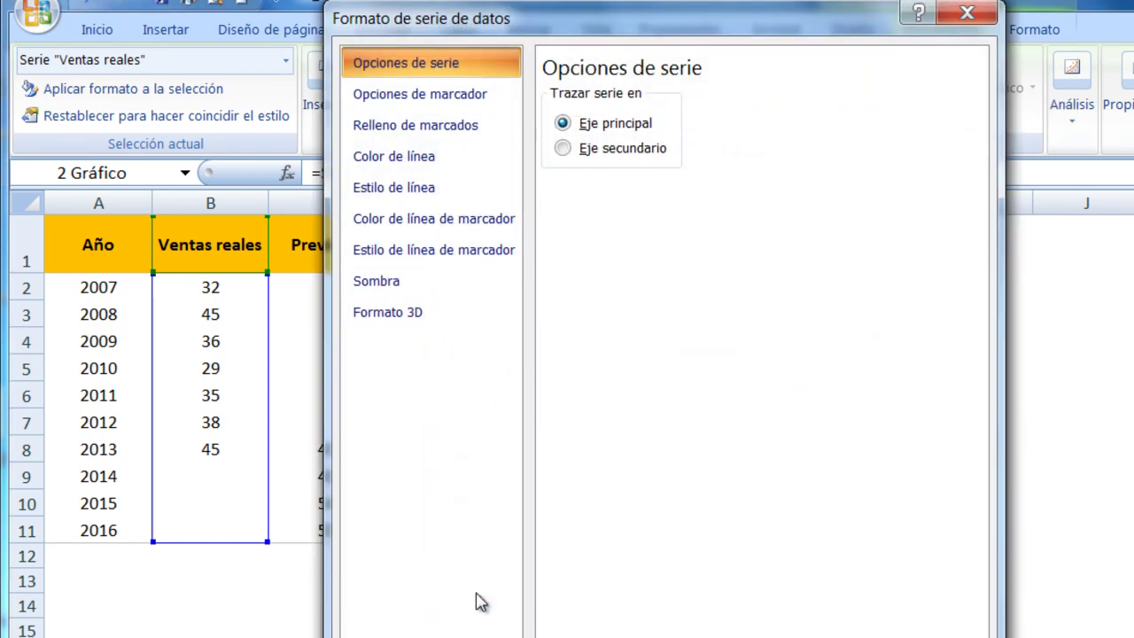
left_click(460, 104)
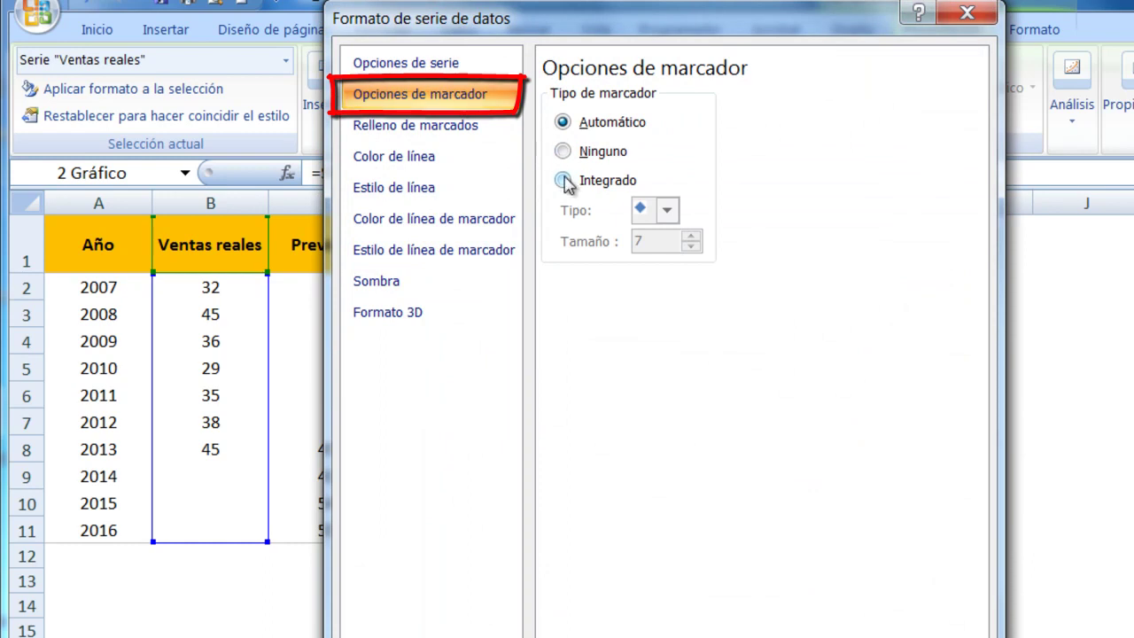
left_click(564, 181)
left_click(669, 212)
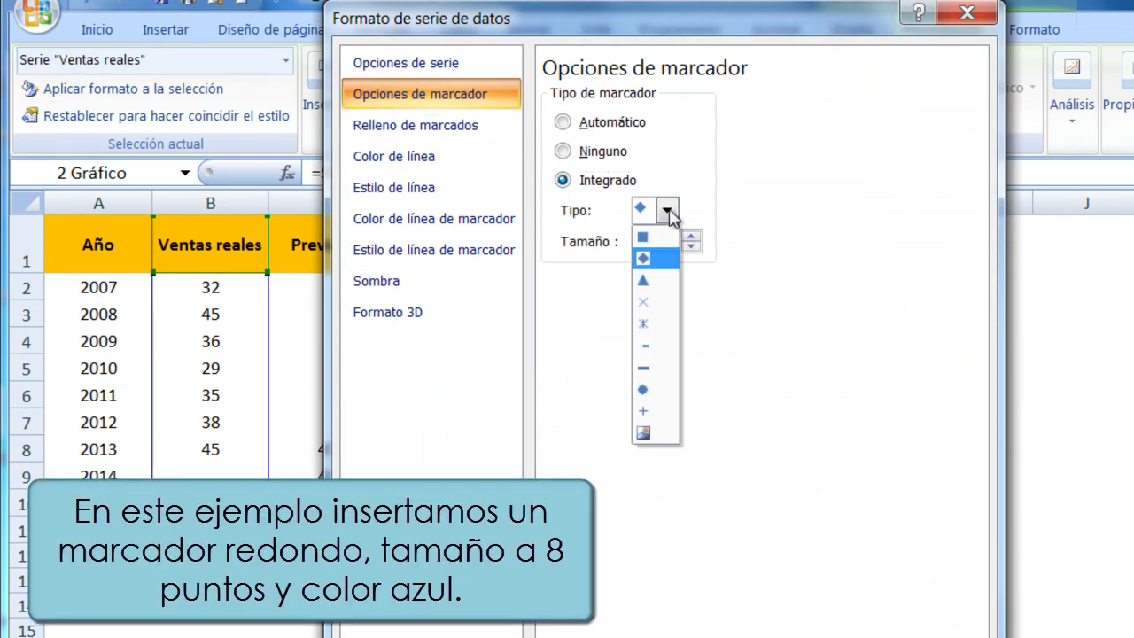
left_click(648, 391)
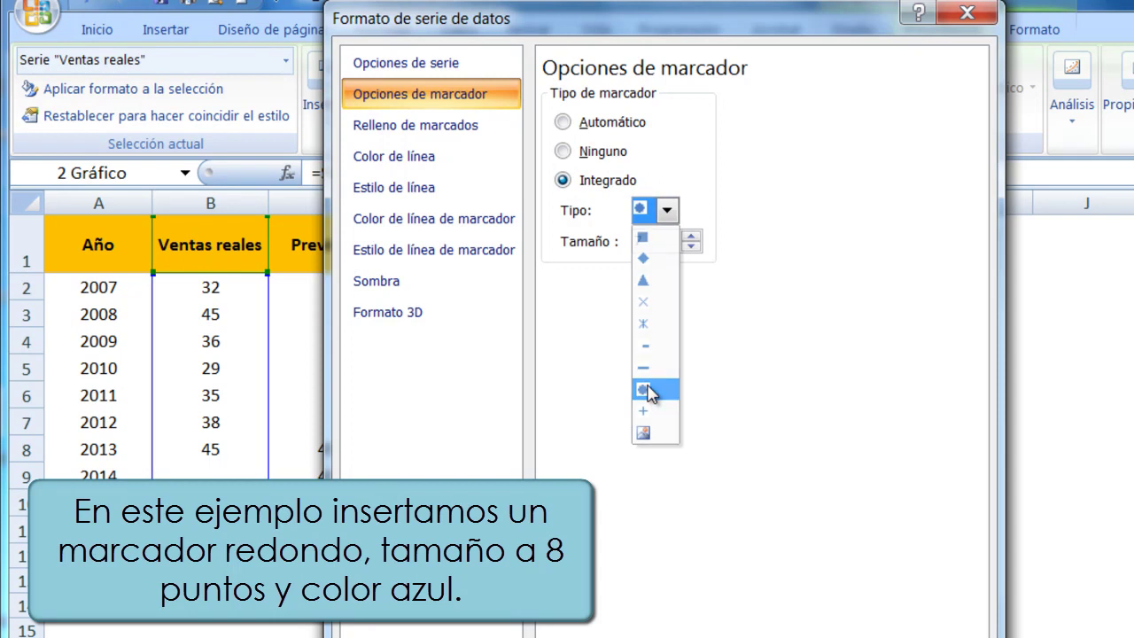
left_click(690, 236)
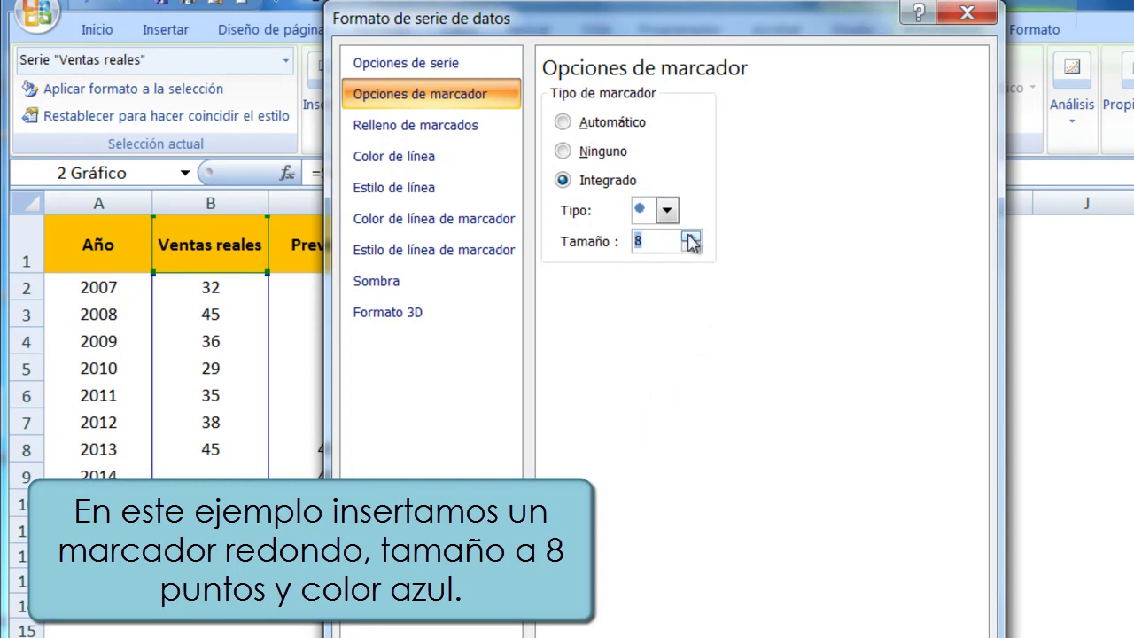
Step: Fill the Ventas reales markers solid blue and make its line solid blue
left_click(452, 129)
left_click(550, 123)
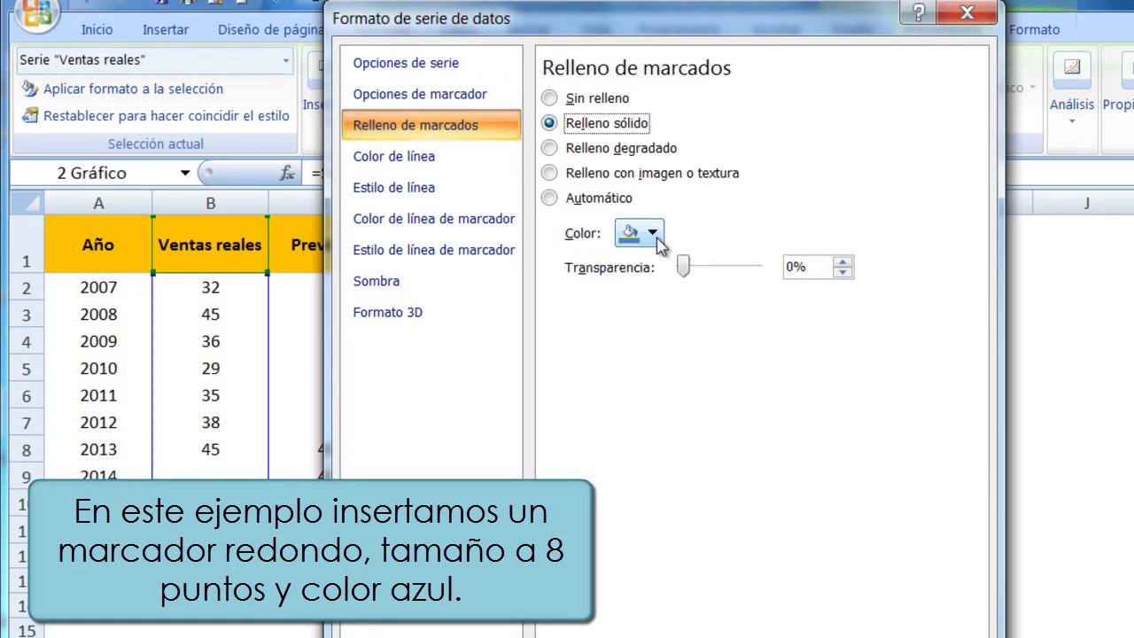
left_click(654, 234)
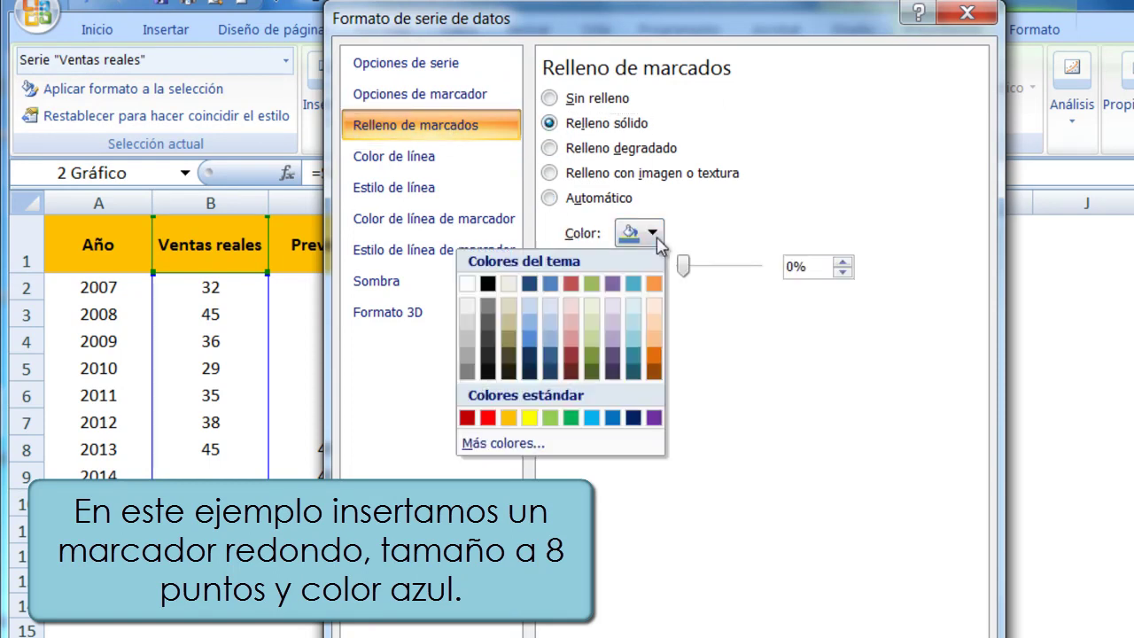
left_click(612, 417)
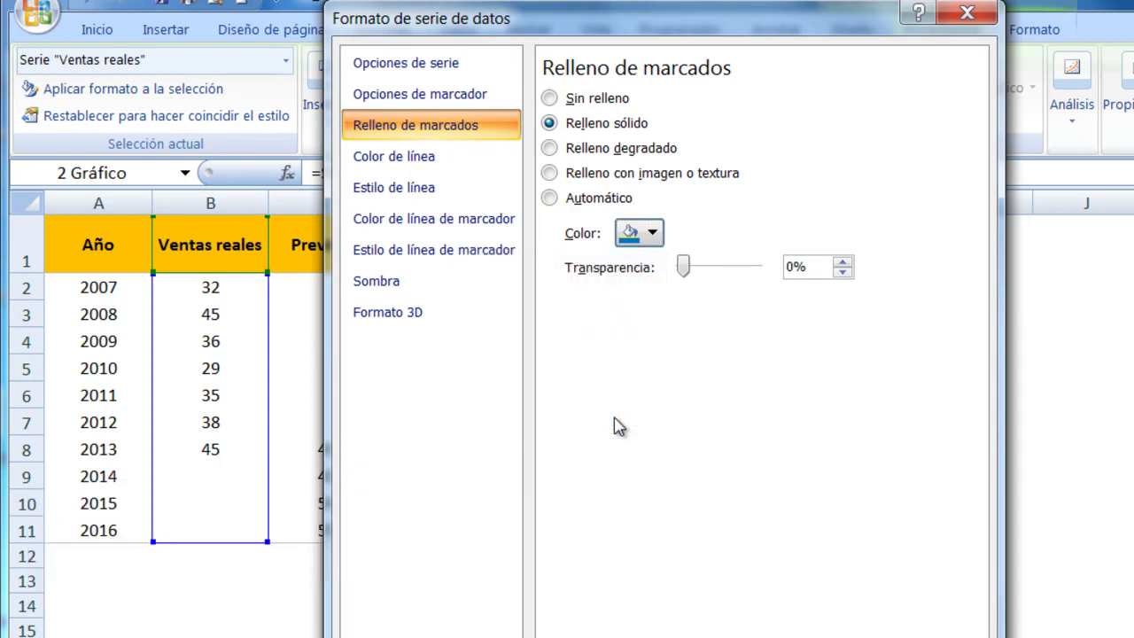
left_click(448, 163)
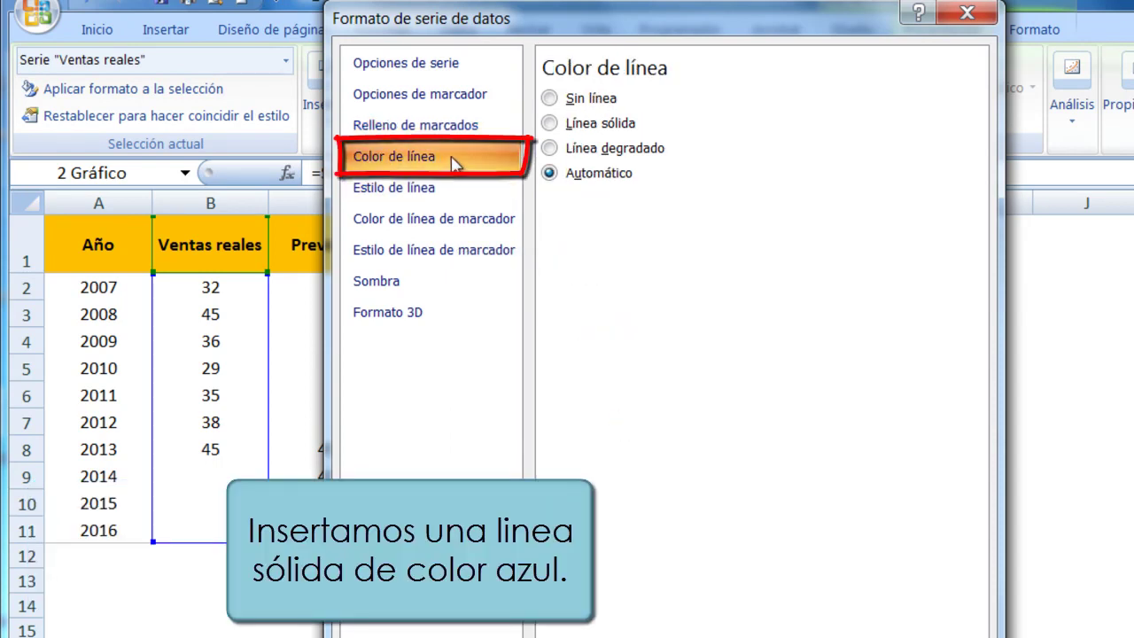
left_click(550, 124)
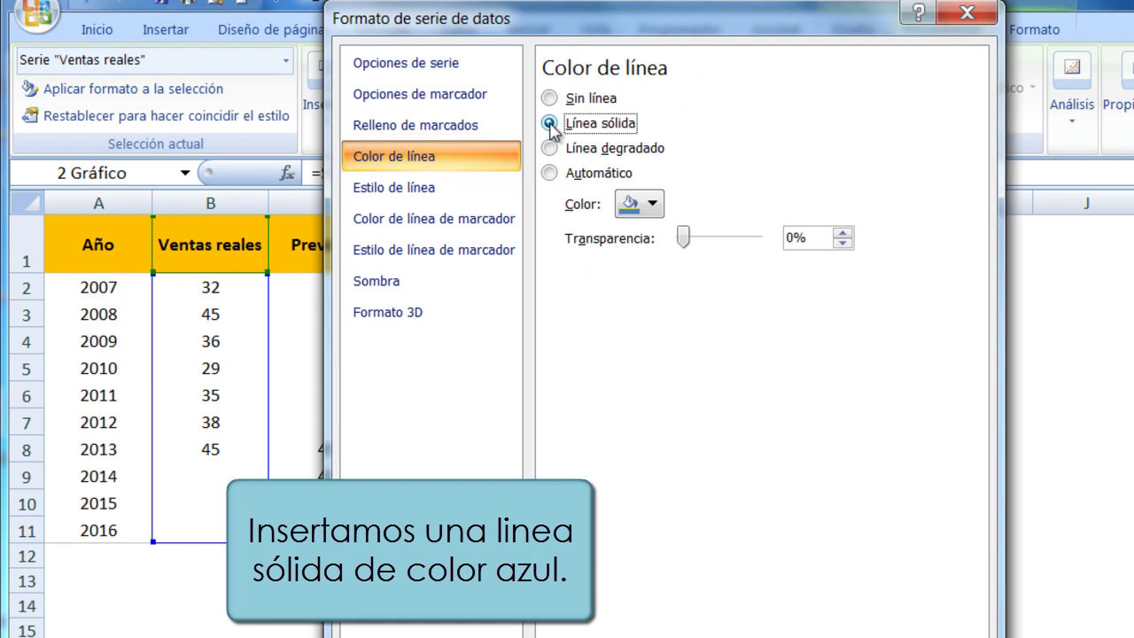
left_click(653, 206)
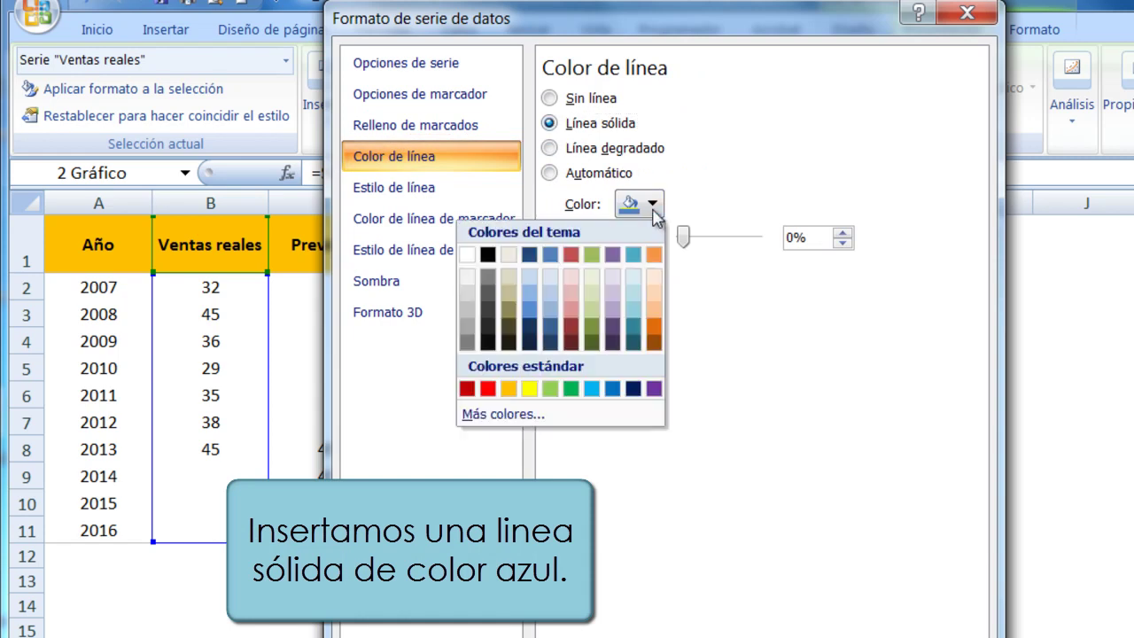
left_click(615, 390)
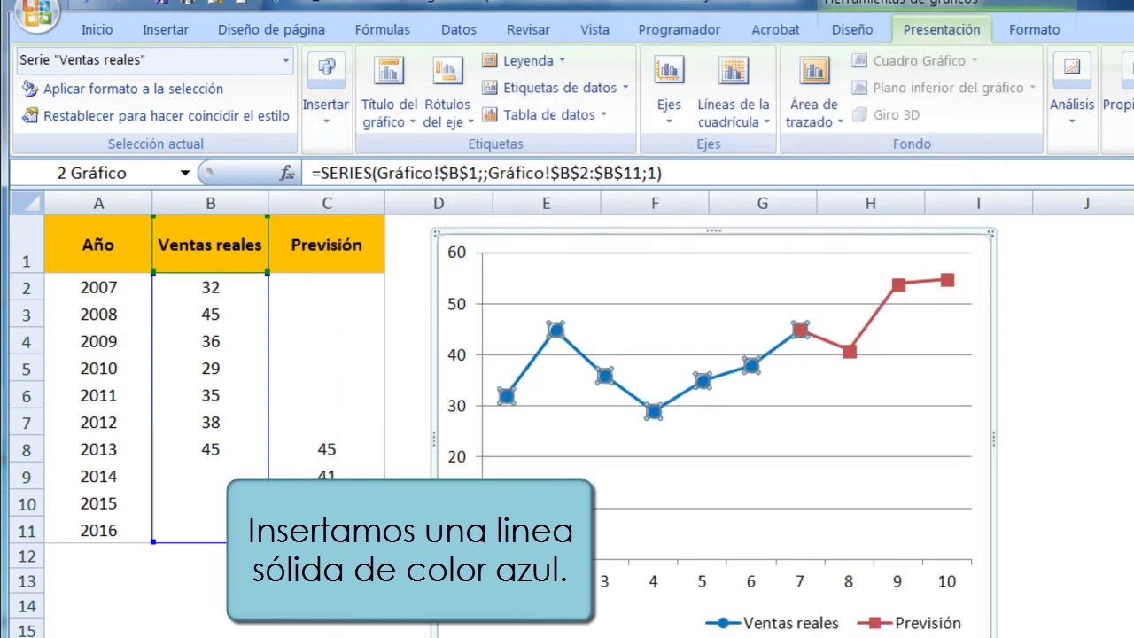
Step: Pick Serie "Previsión" from the chart elements list
left_click(904, 292)
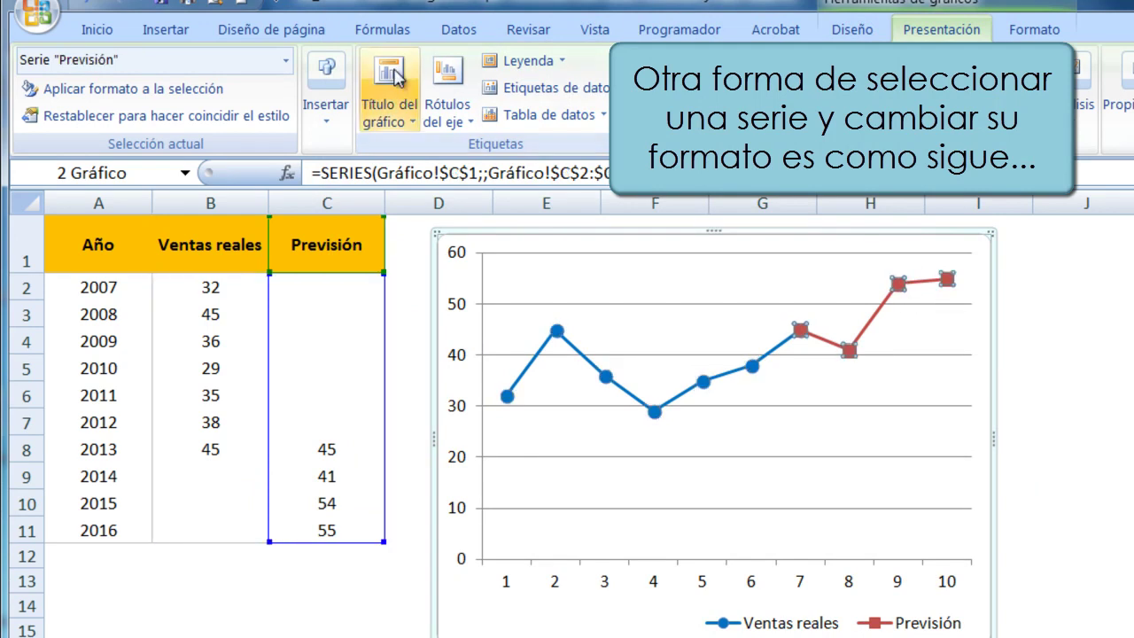
left_click(285, 61)
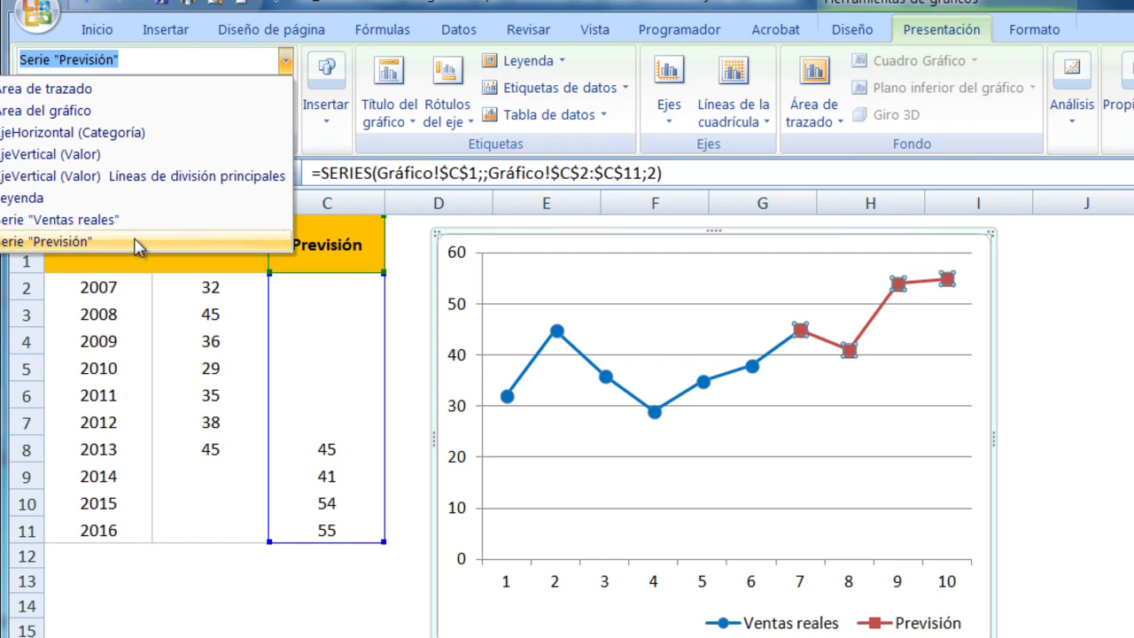
left_click(133, 238)
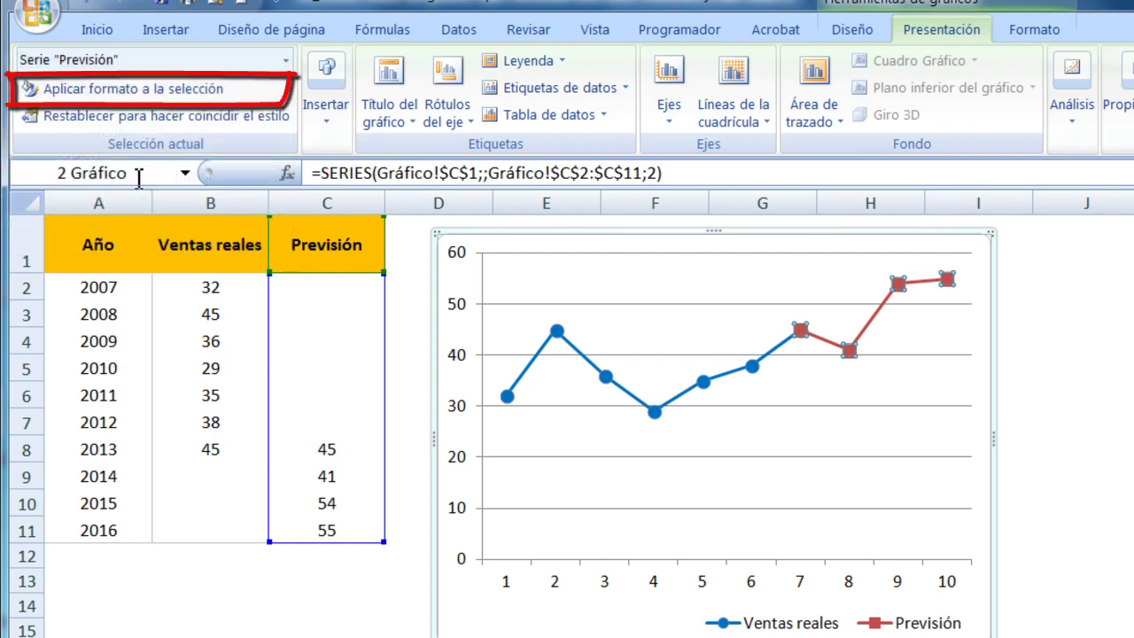
Step: Give the Previsión series built-in round markers at size 8
left_click(135, 95)
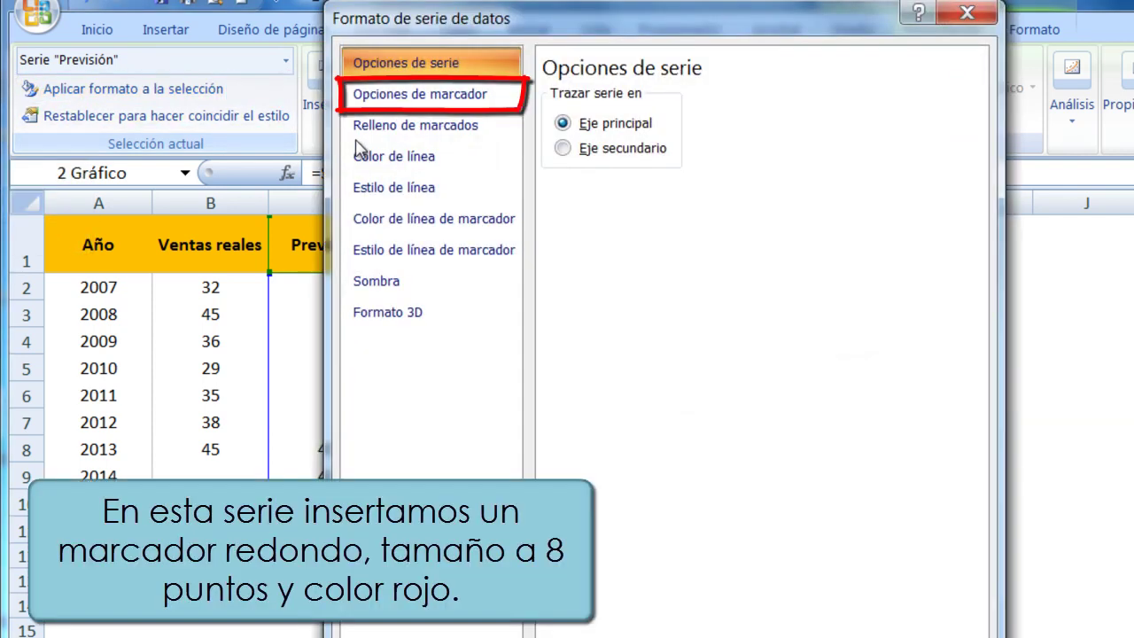
left_click(454, 98)
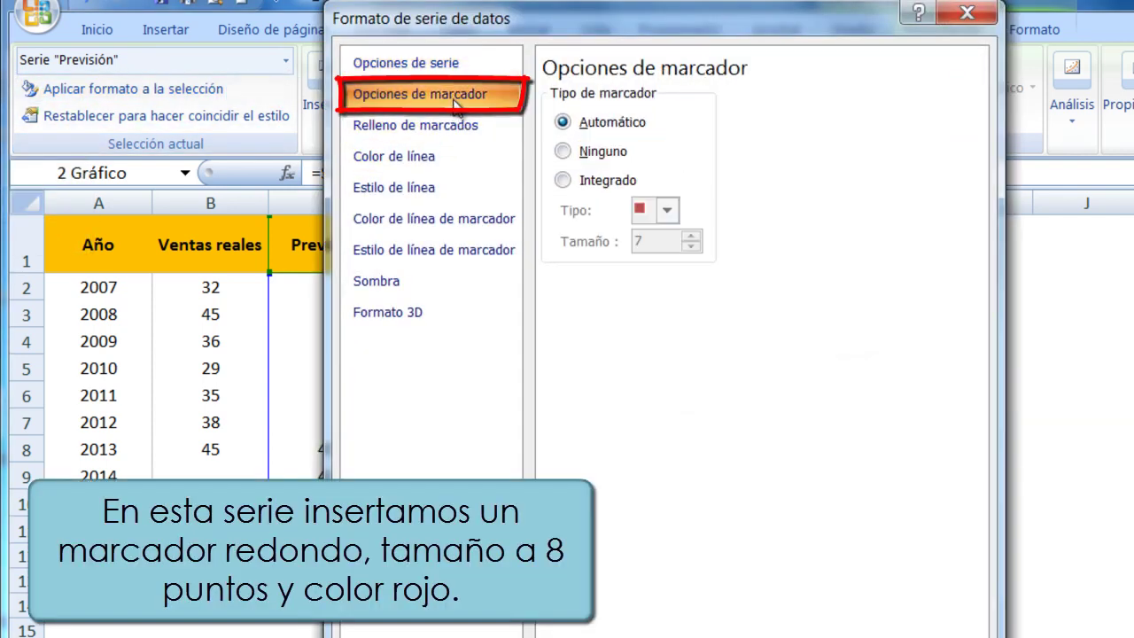
left_click(562, 180)
left_click(667, 210)
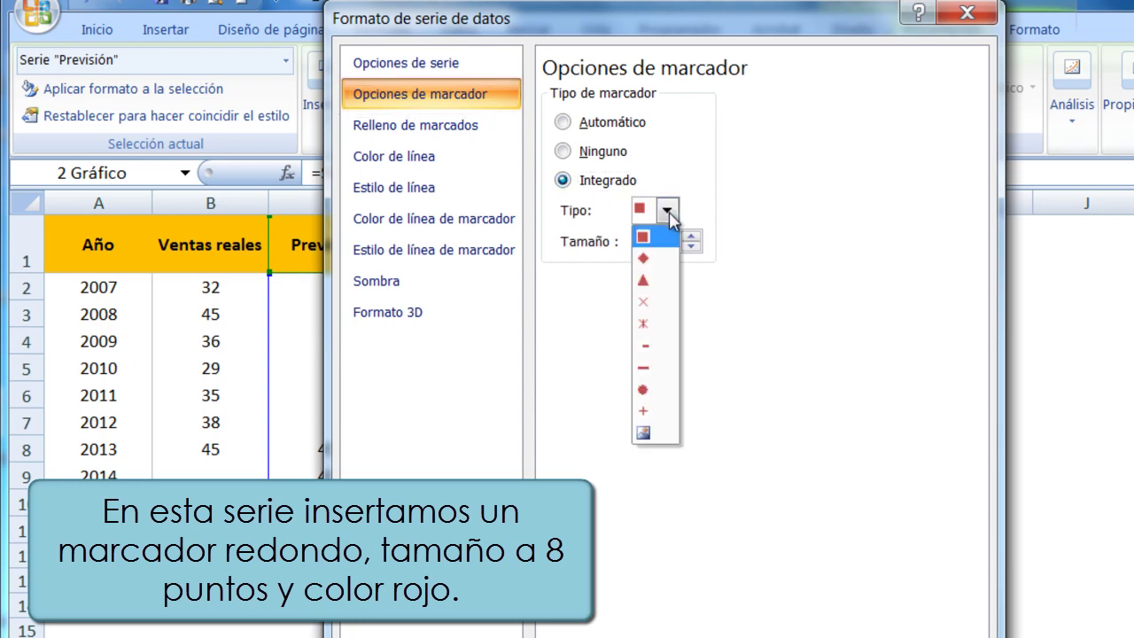
left_click(661, 389)
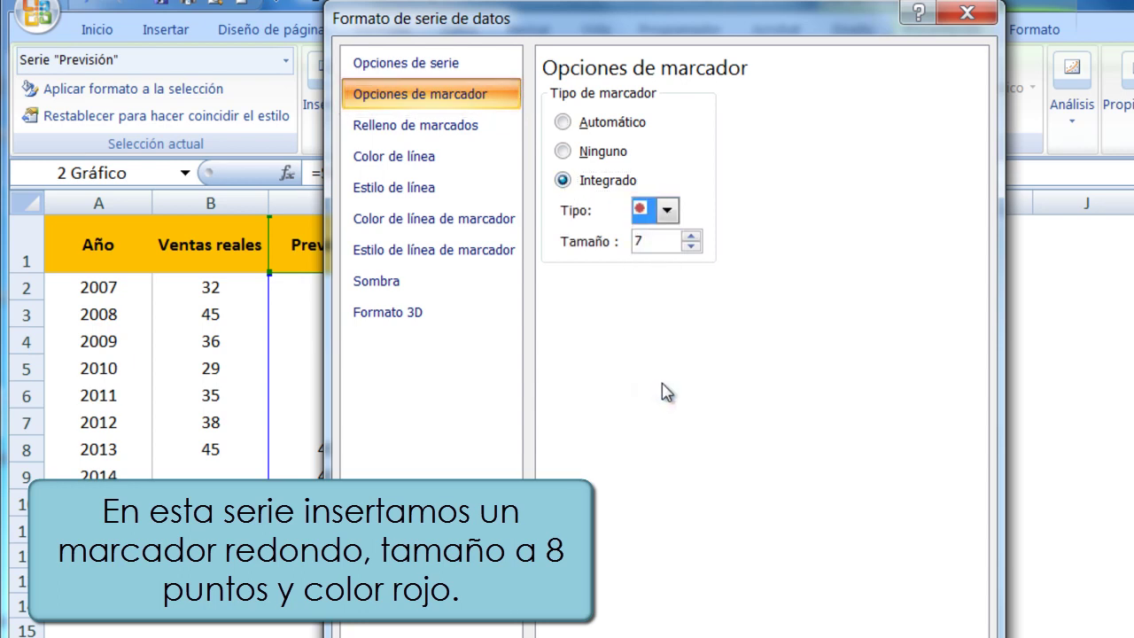
left_click(691, 237)
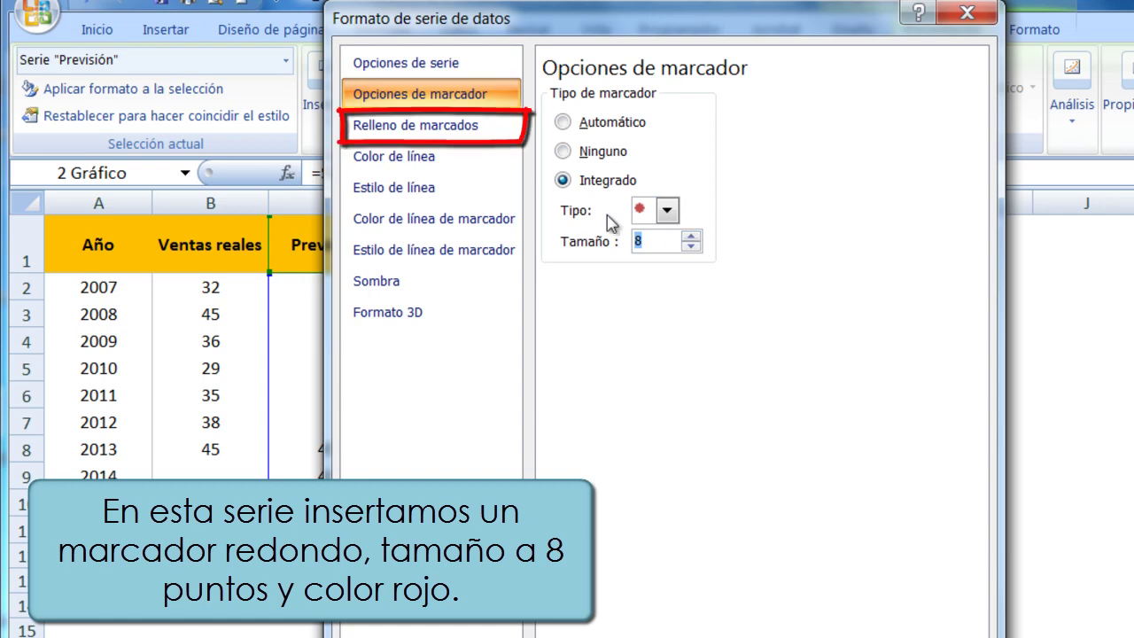
Step: Fill the Previsión markers with solid red
left_click(442, 130)
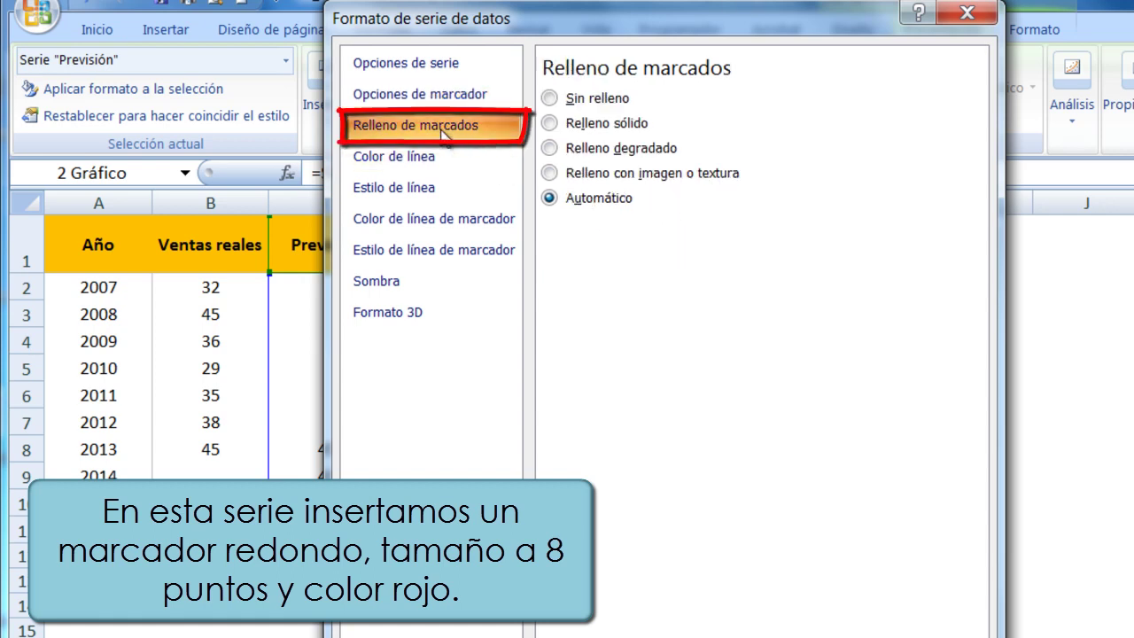
left_click(551, 124)
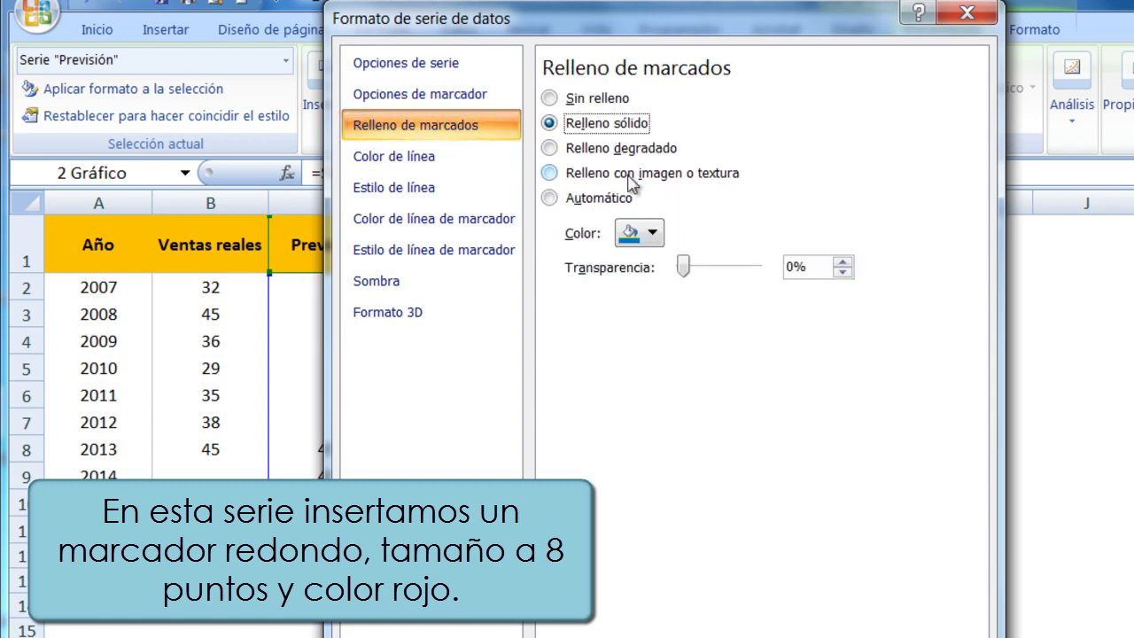
left_click(653, 236)
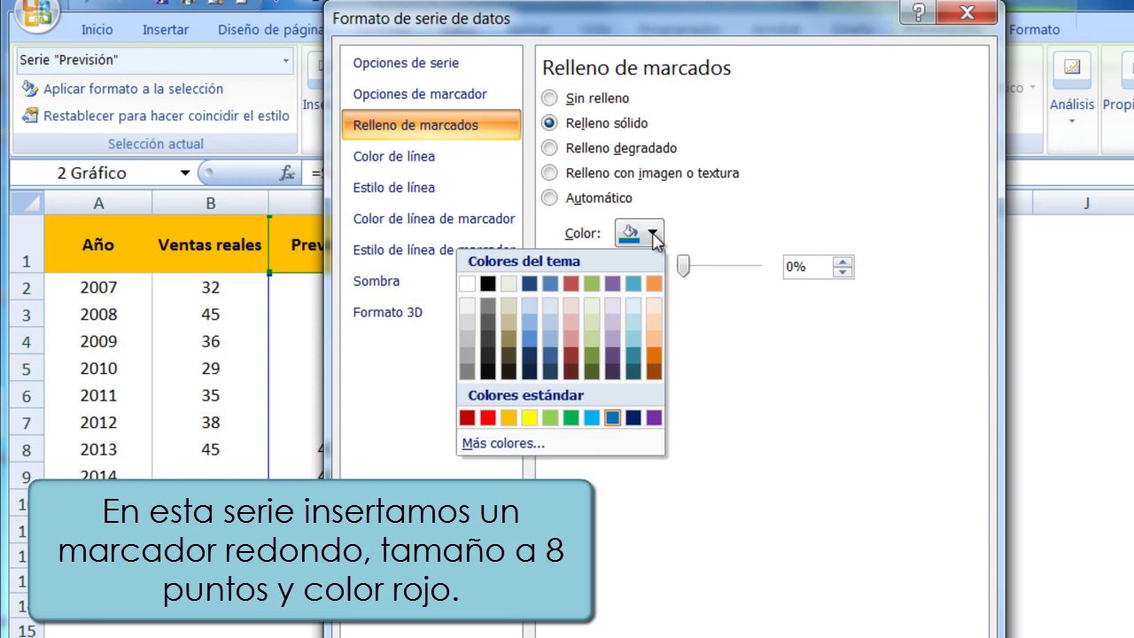
left_click(487, 419)
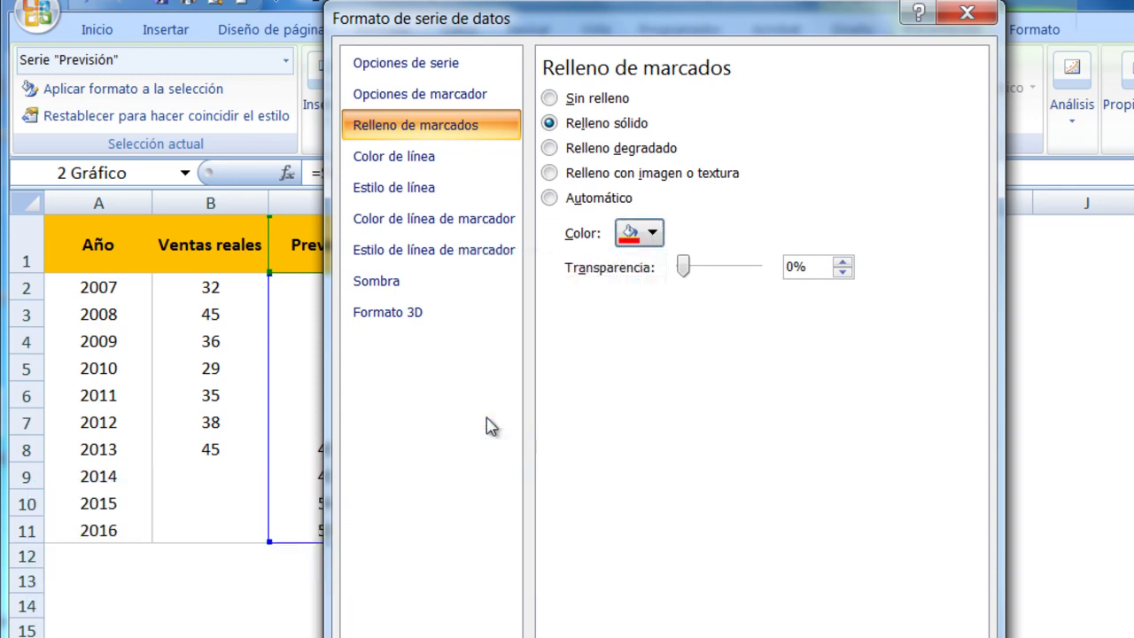
left_click(398, 159)
Step: Make the Previsión line solid red with a Square Dot dash type
left_click(549, 124)
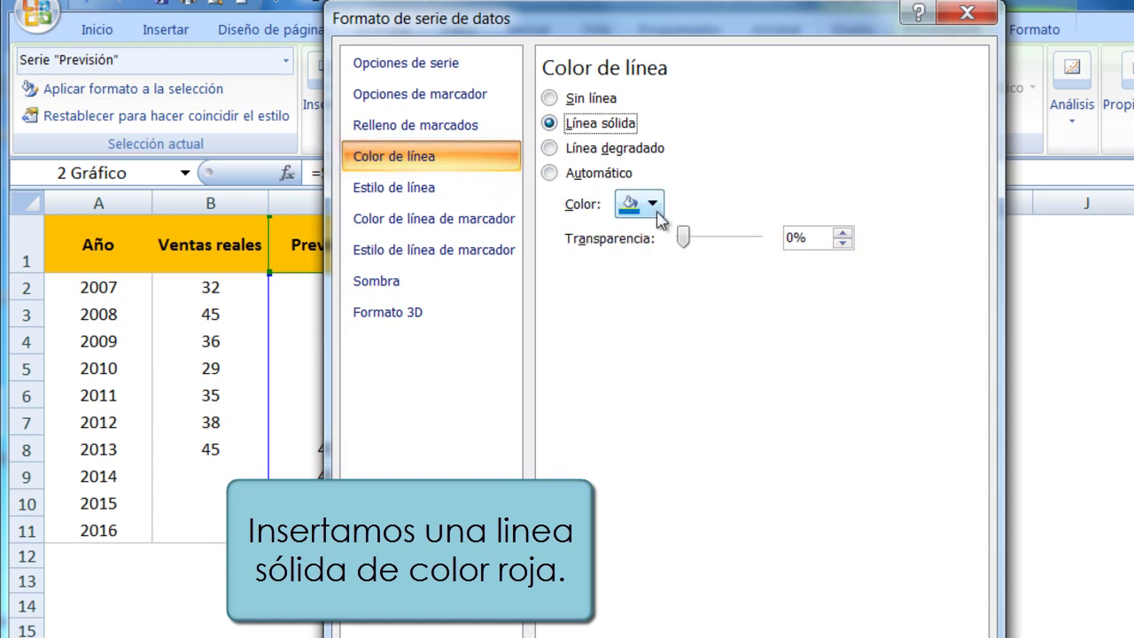
left_click(652, 205)
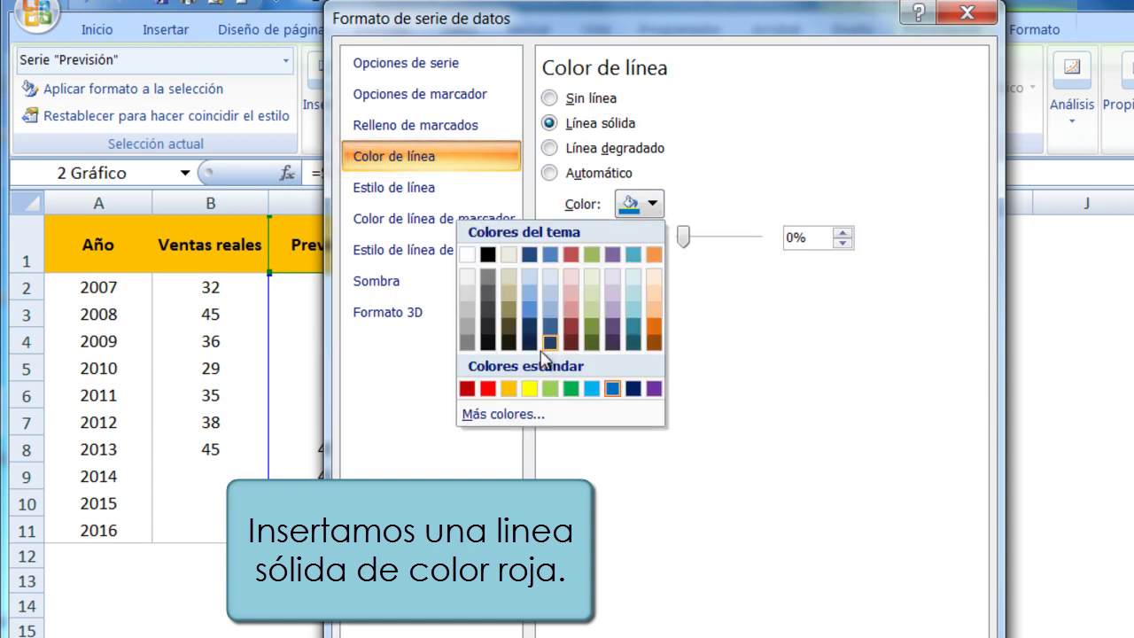
left_click(488, 388)
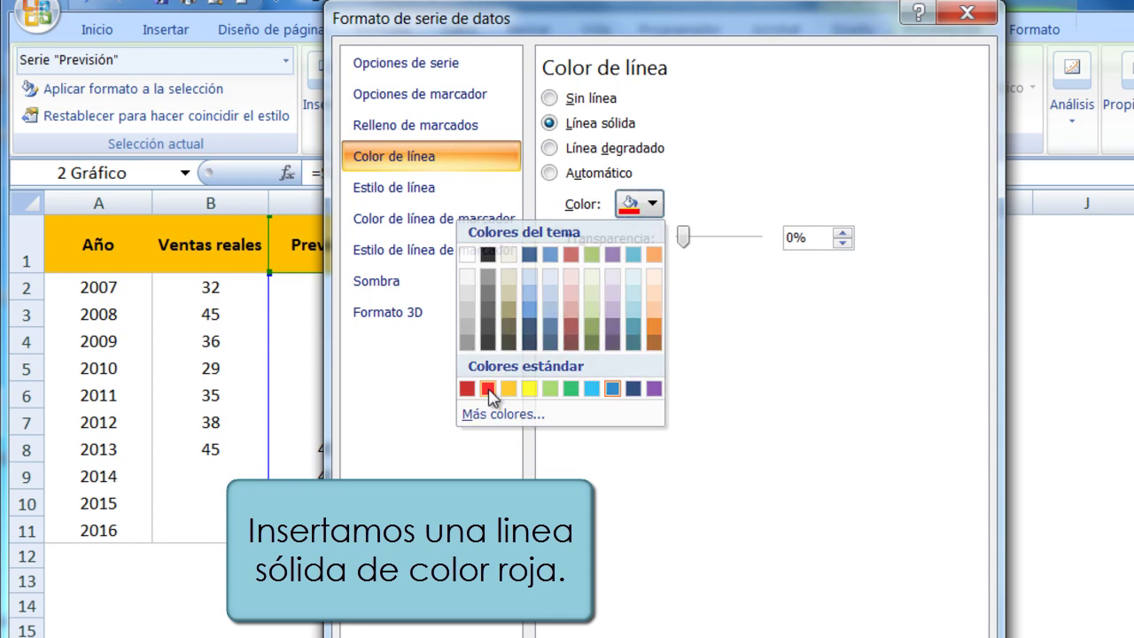
left_click(461, 195)
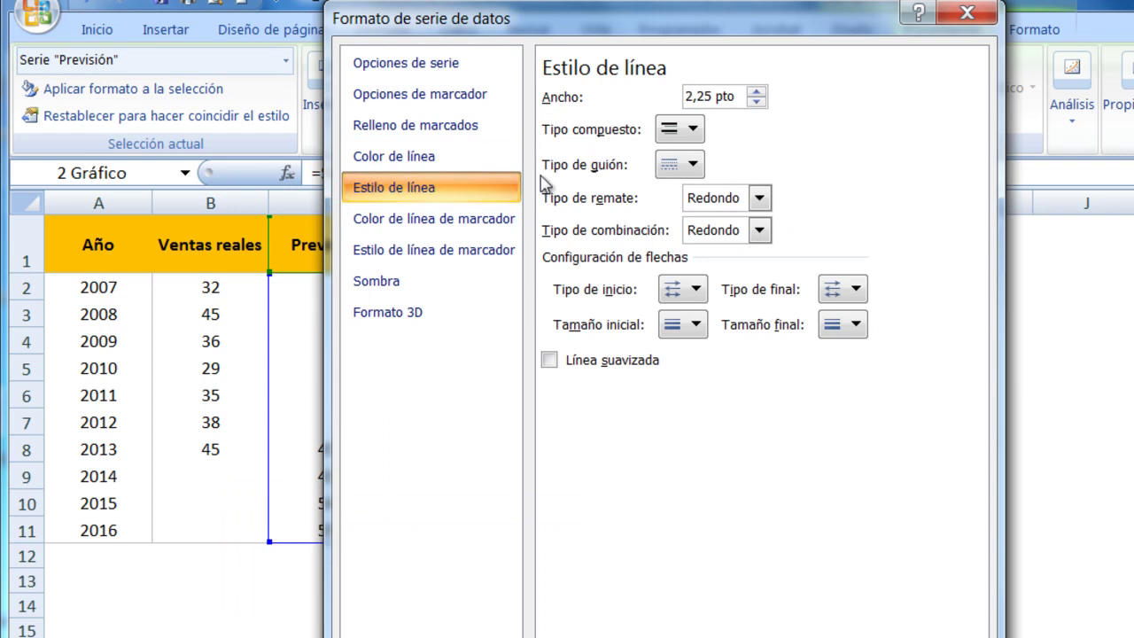
left_click(695, 166)
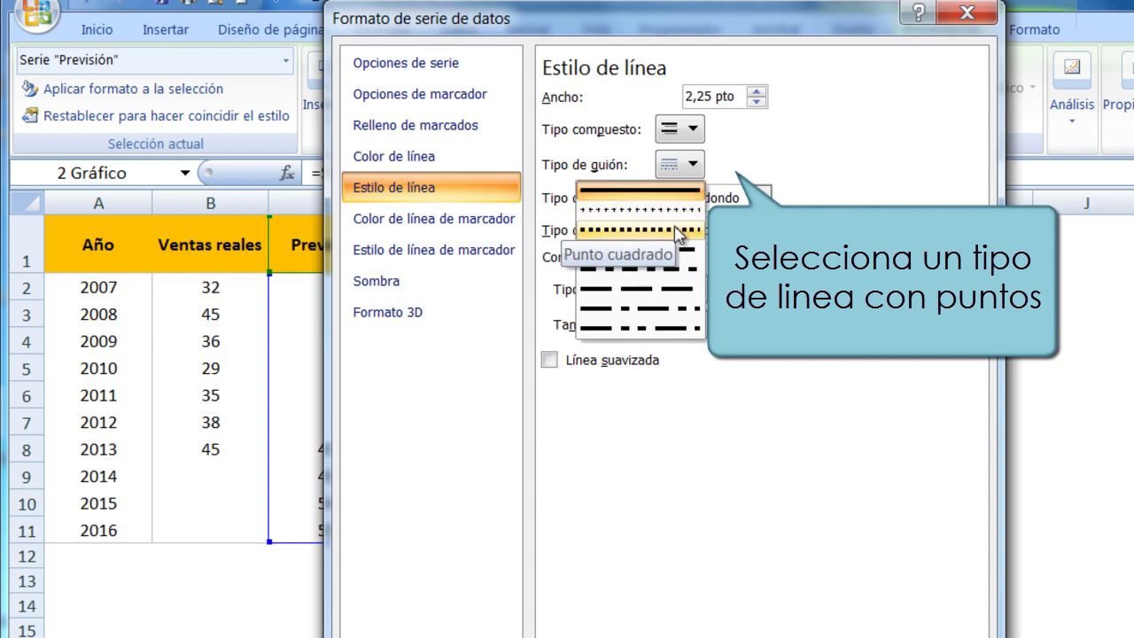
left_click(679, 233)
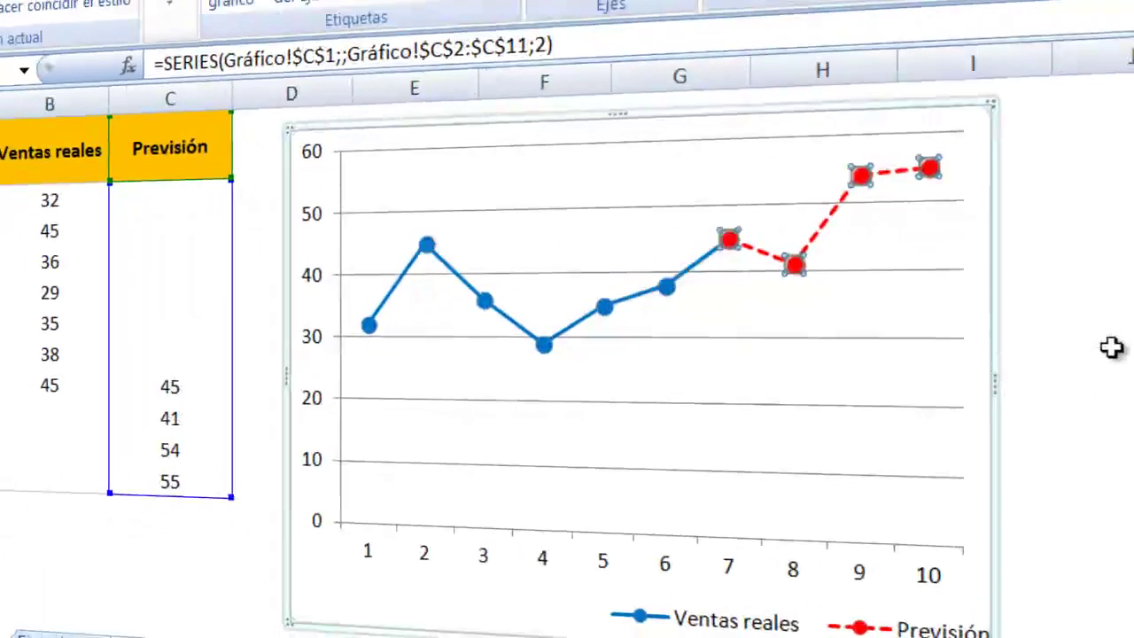
Step: Select EjeVertical (Valor) from the chart elements list
left_click(1130, 247)
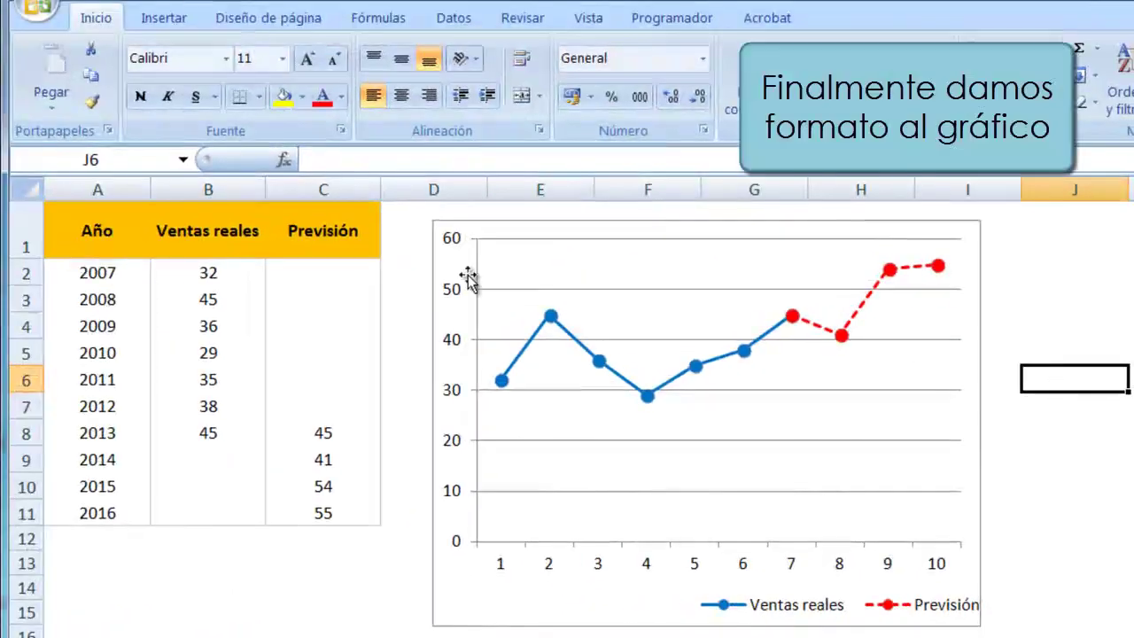
left_click(461, 280)
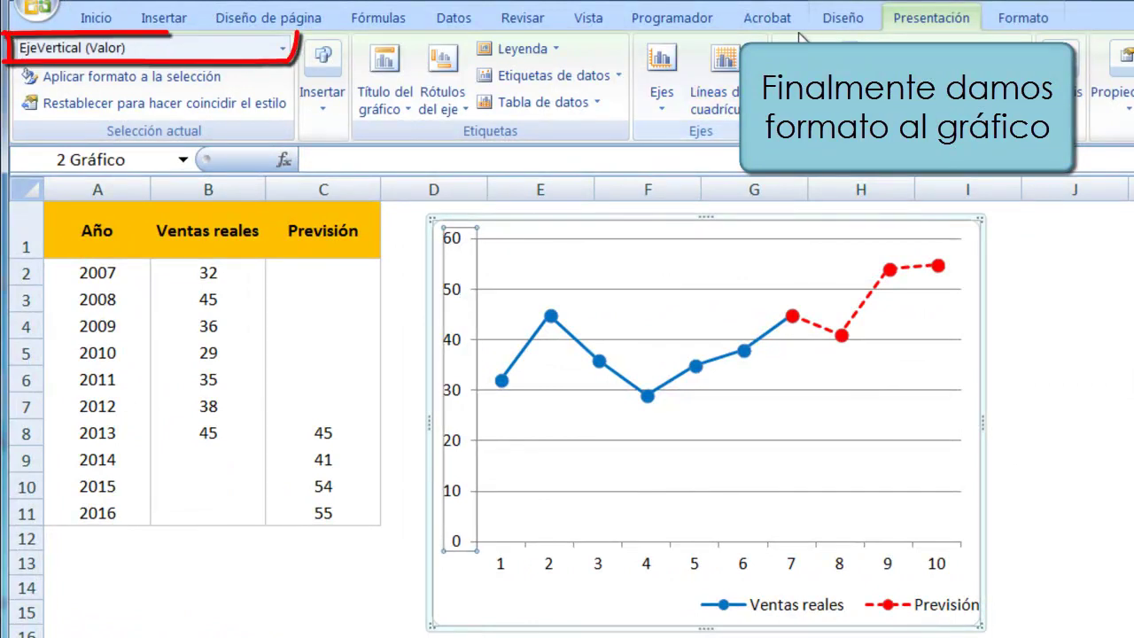
left_click(284, 50)
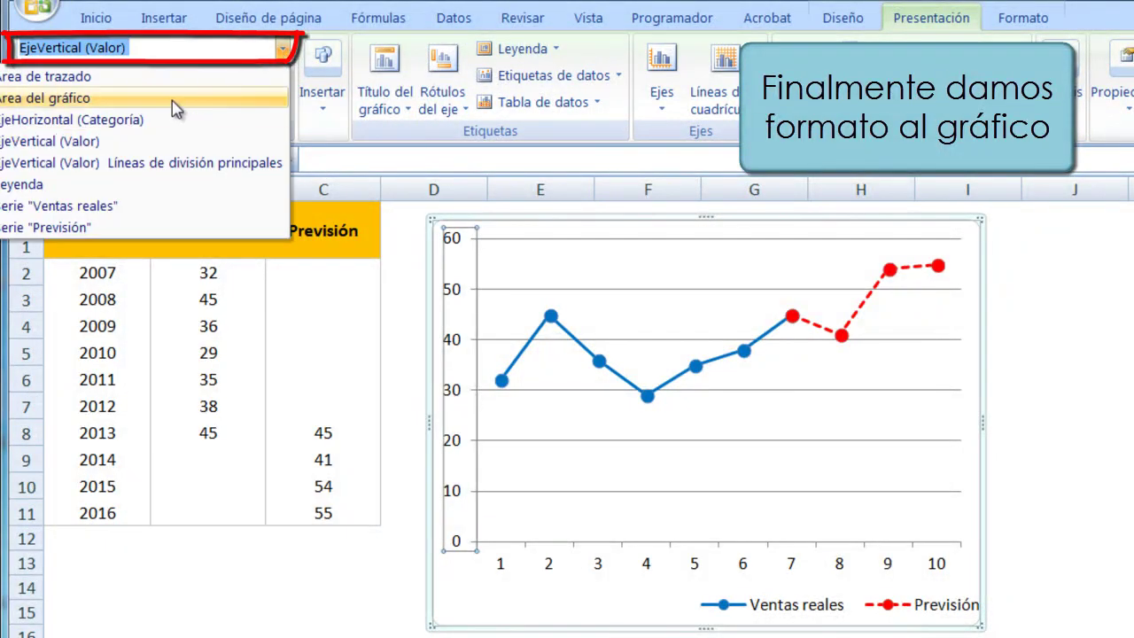
left_click(131, 145)
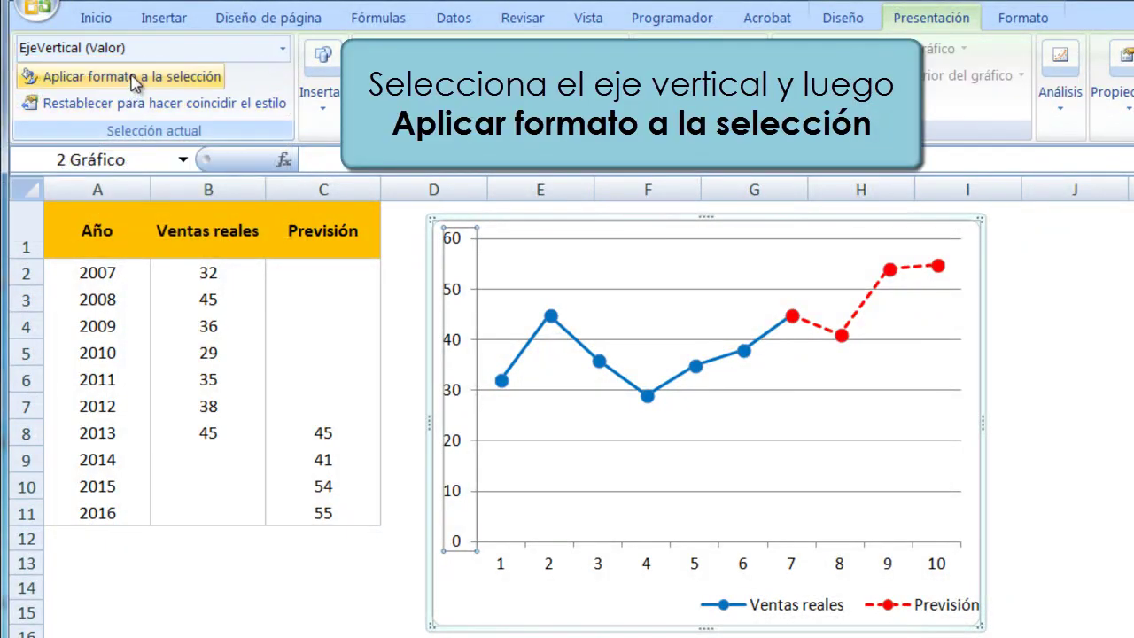
Step: Give the vertical axis a solid black line 1,5 pt wide
left_click(135, 80)
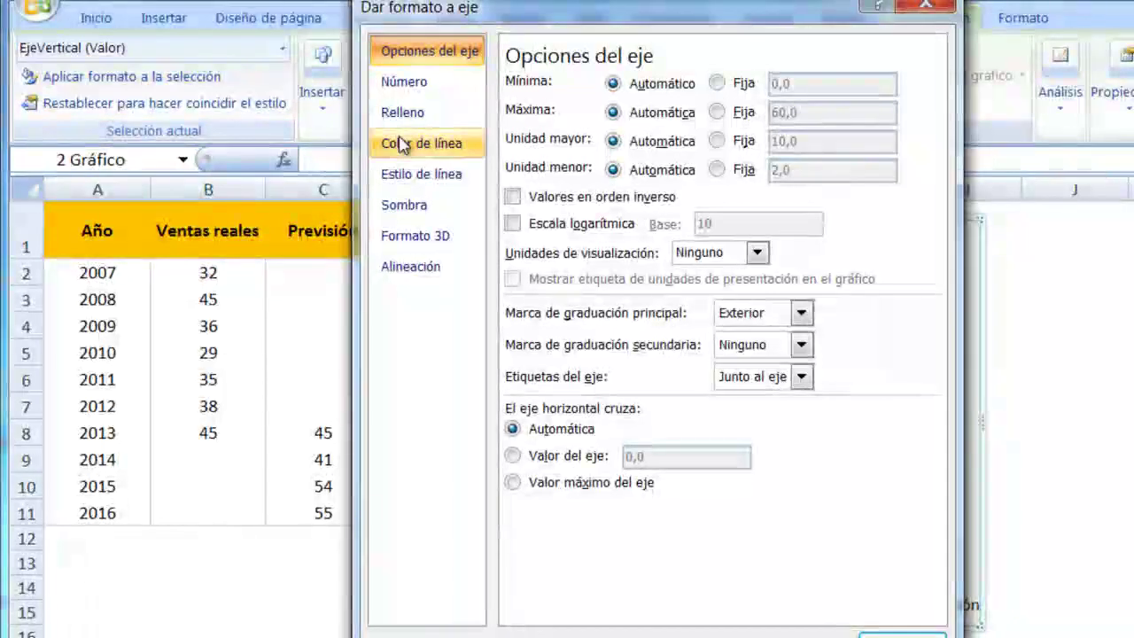
left_click(409, 144)
left_click(513, 109)
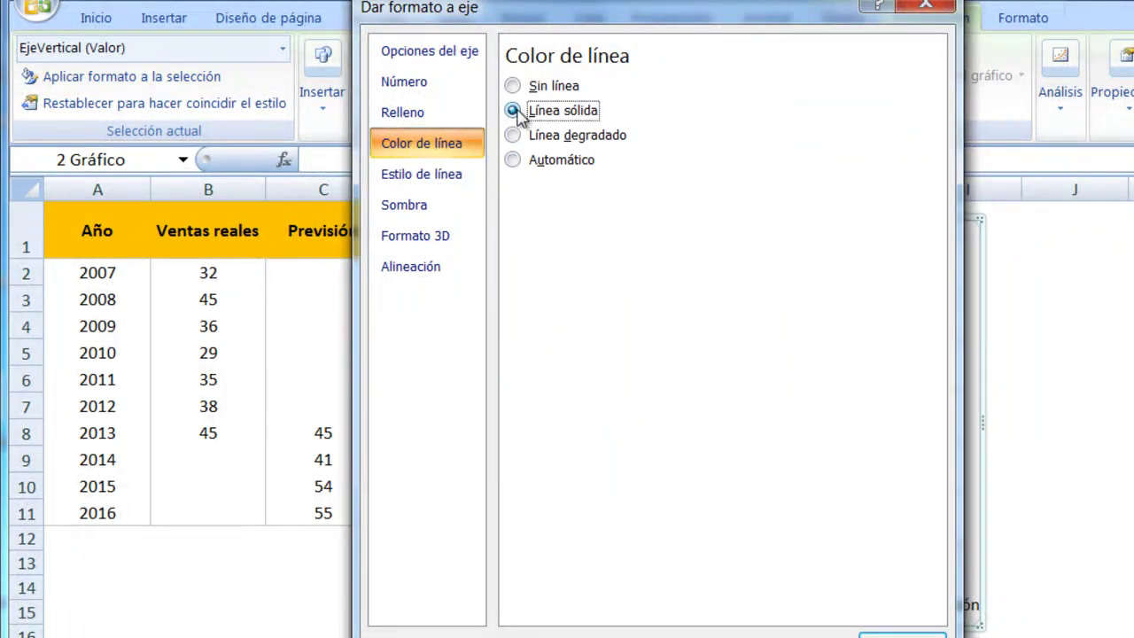
left_click(614, 197)
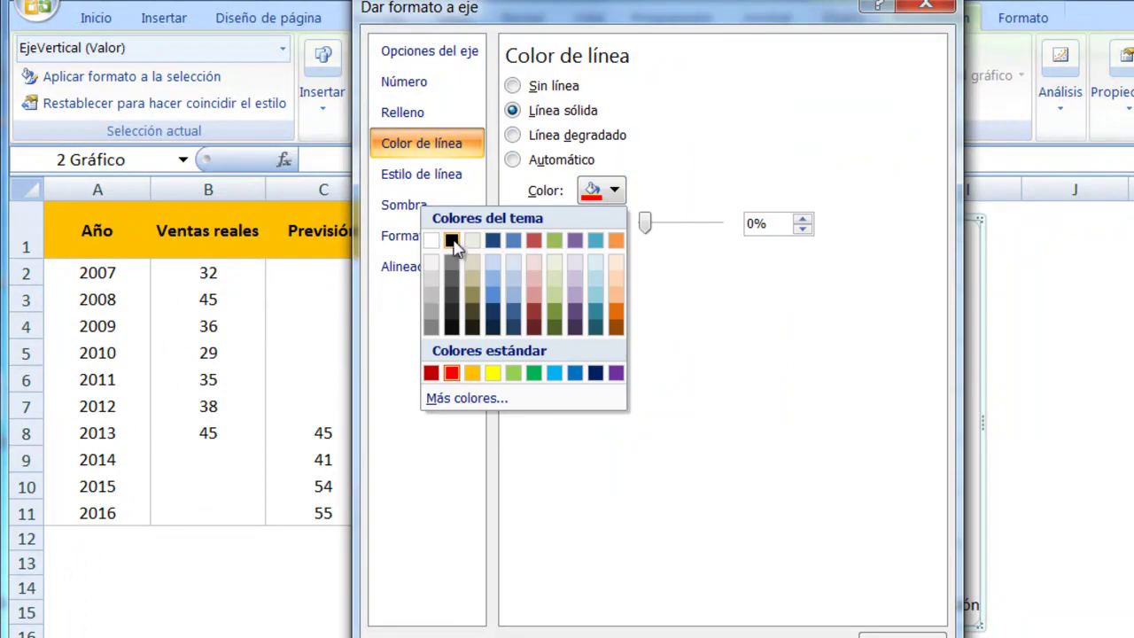
left_click(454, 243)
left_click(451, 173)
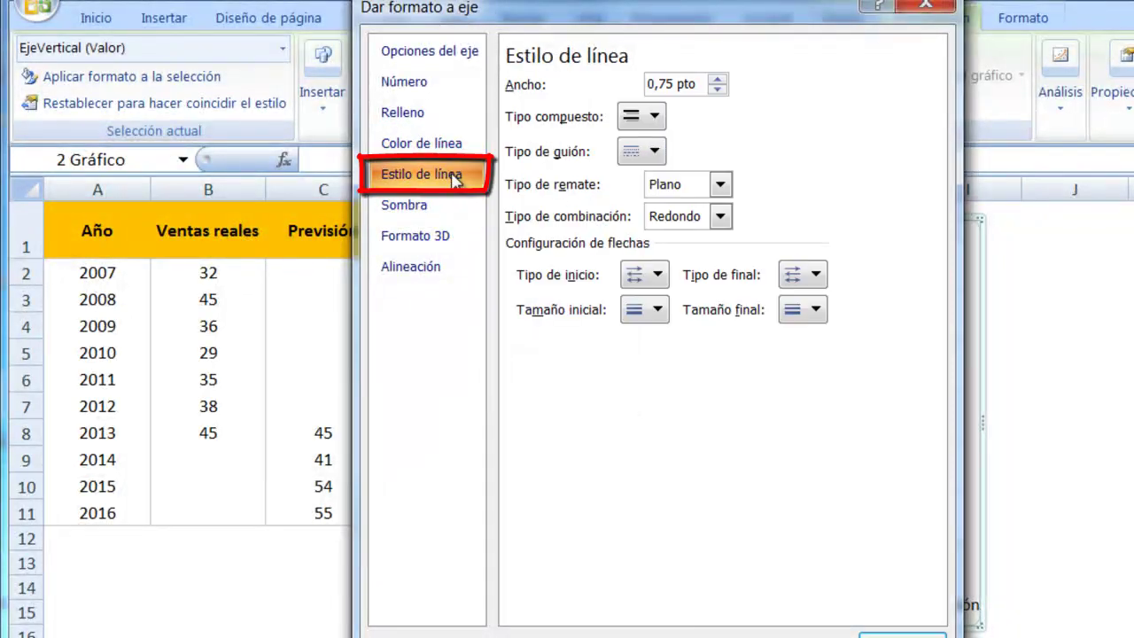
left_click(717, 79)
left_click(718, 80)
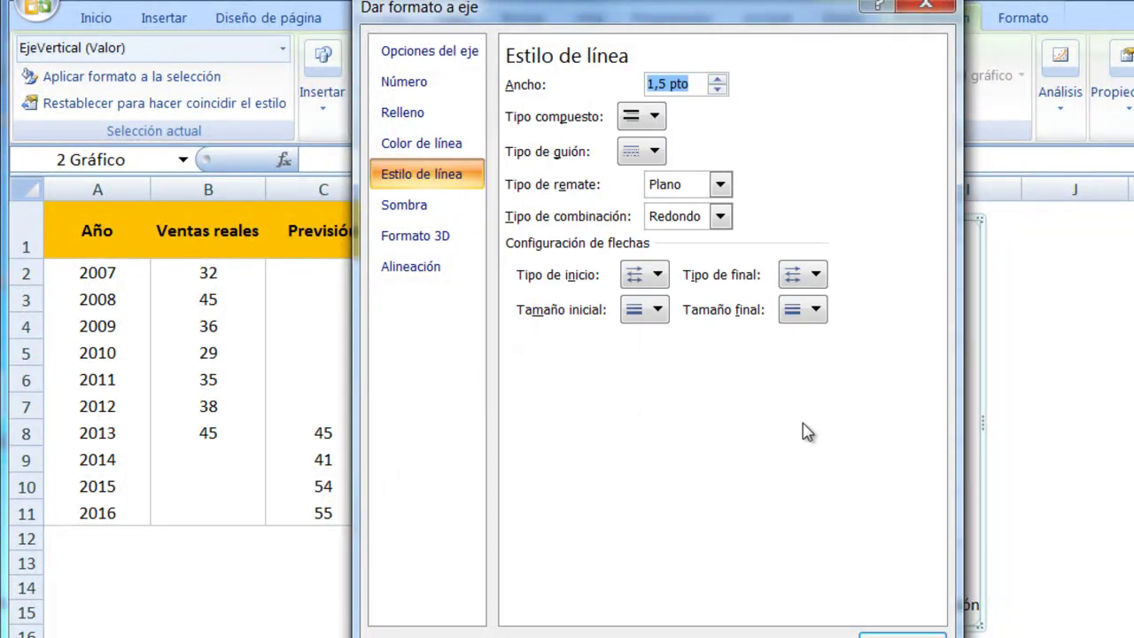
left_click(903, 633)
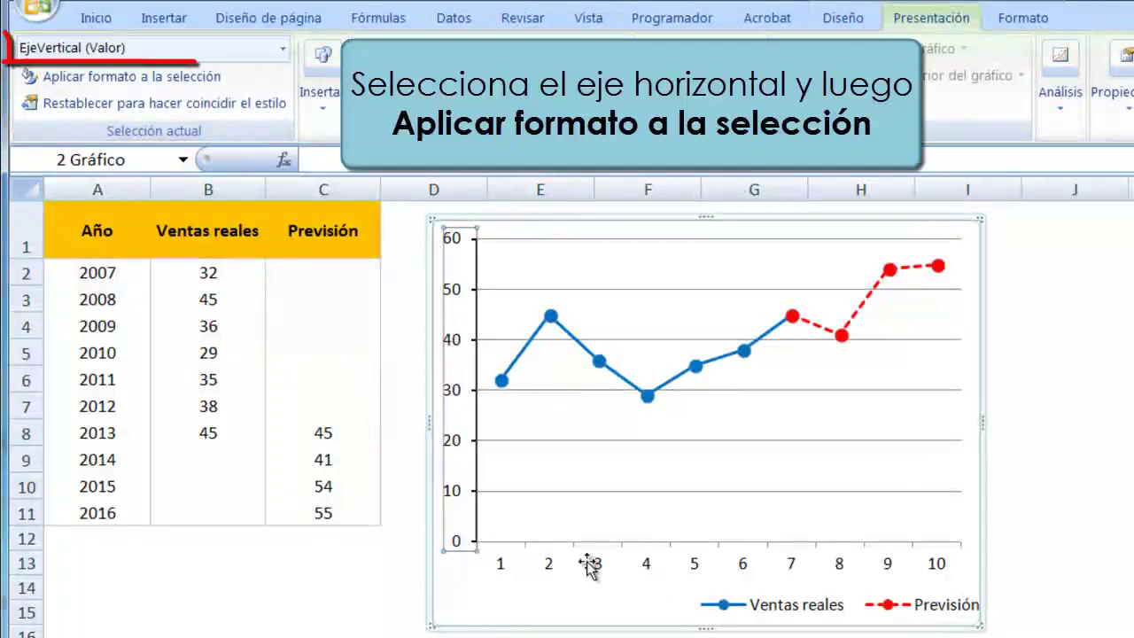
Step: Select the horizontal category axis and open its formatting settings
left_click(551, 569)
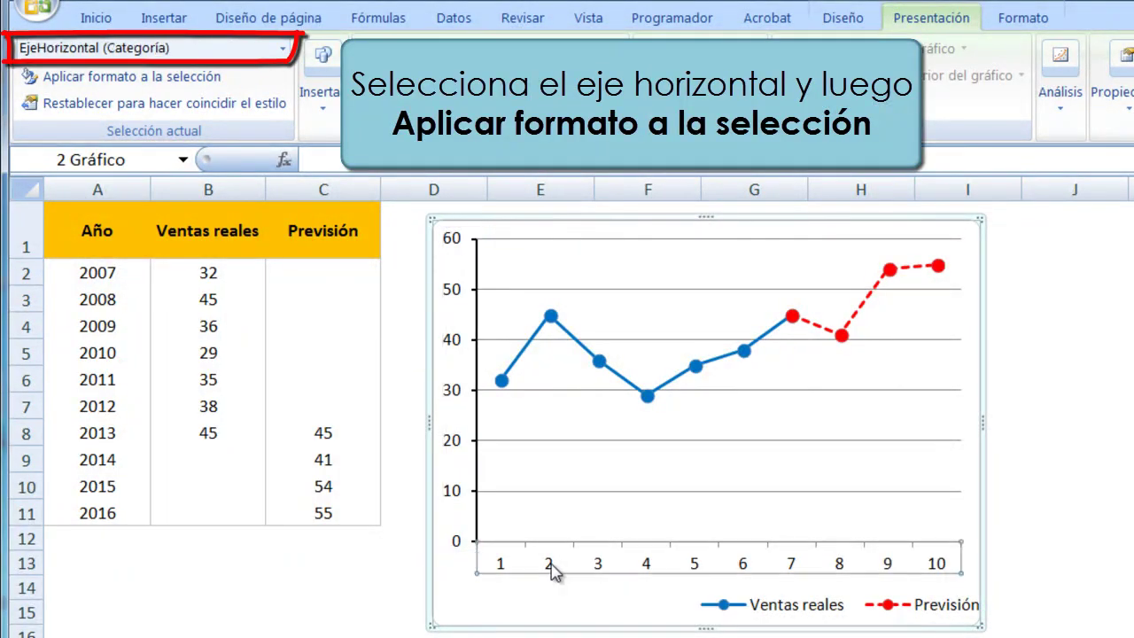
left_click(224, 78)
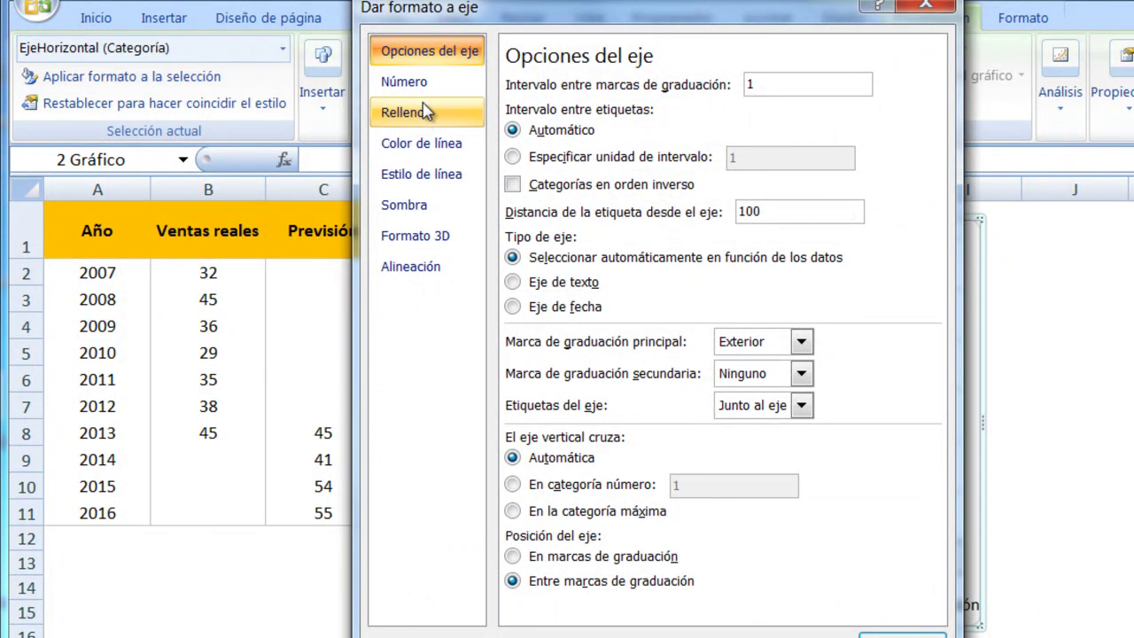
Step: Give the horizontal axis a solid black line 1,5 pt wide in Dar formato a eje
left_click(444, 145)
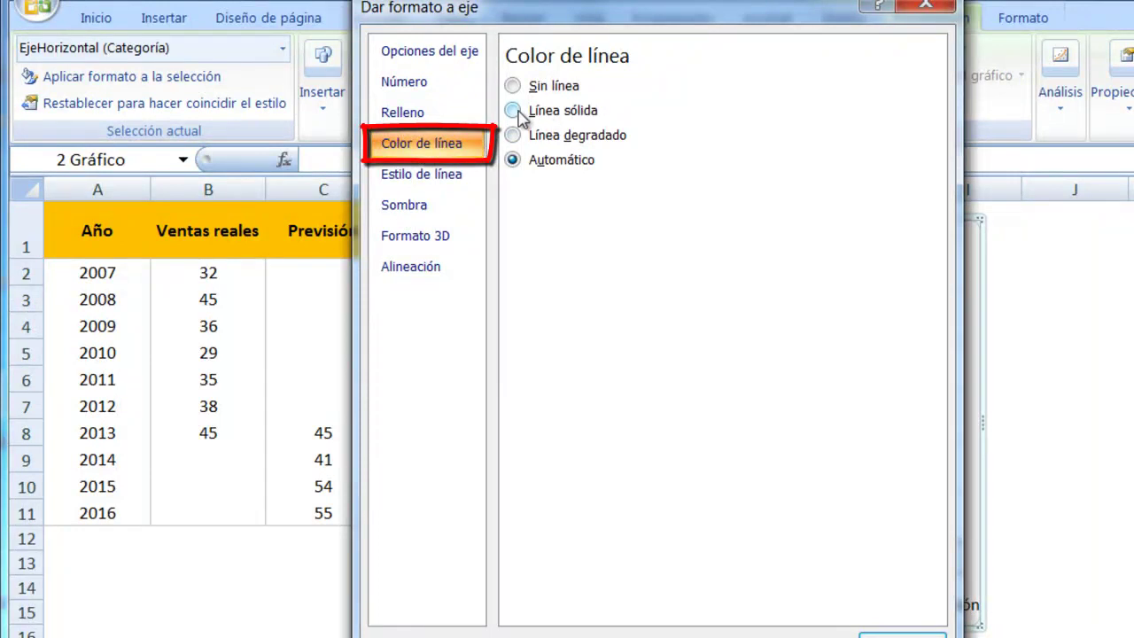
left_click(518, 113)
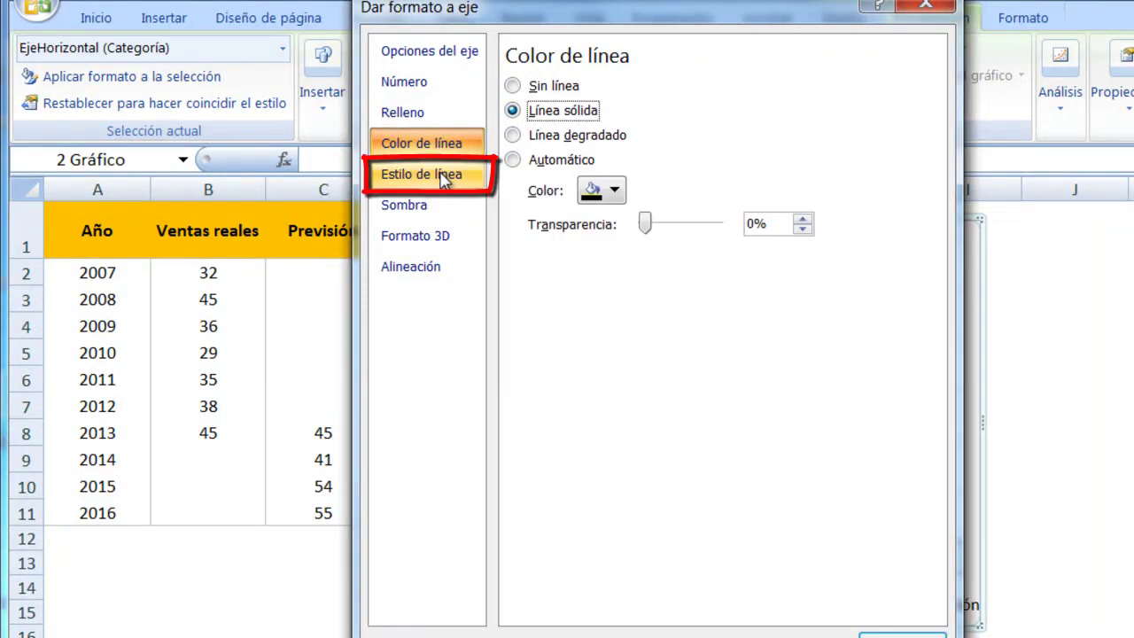
left_click(607, 192)
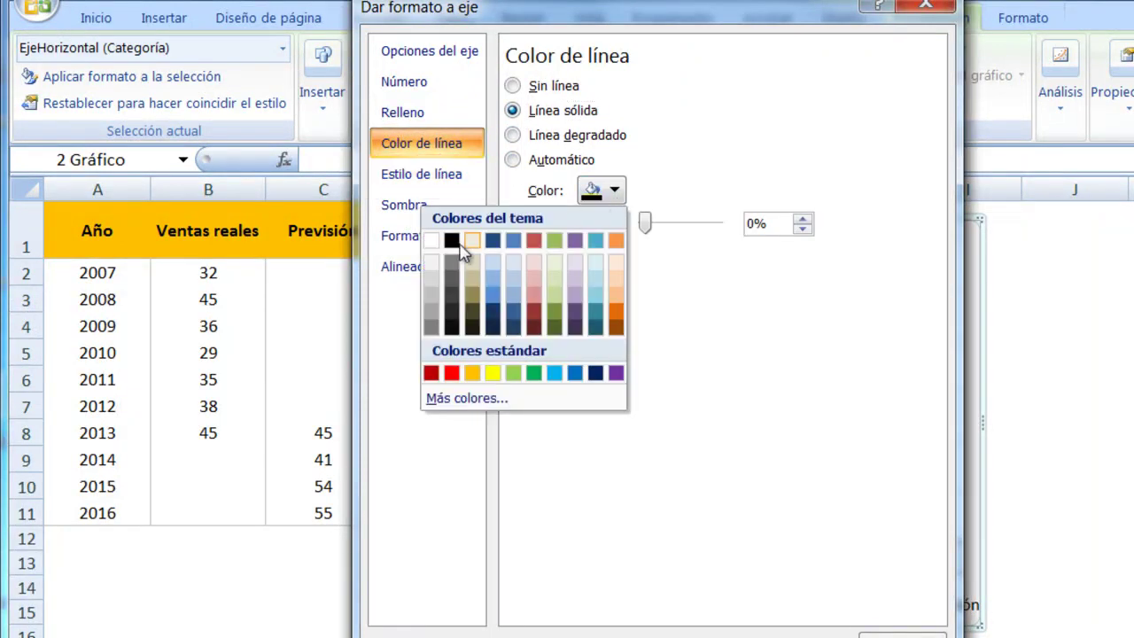
left_click(452, 241)
left_click(448, 176)
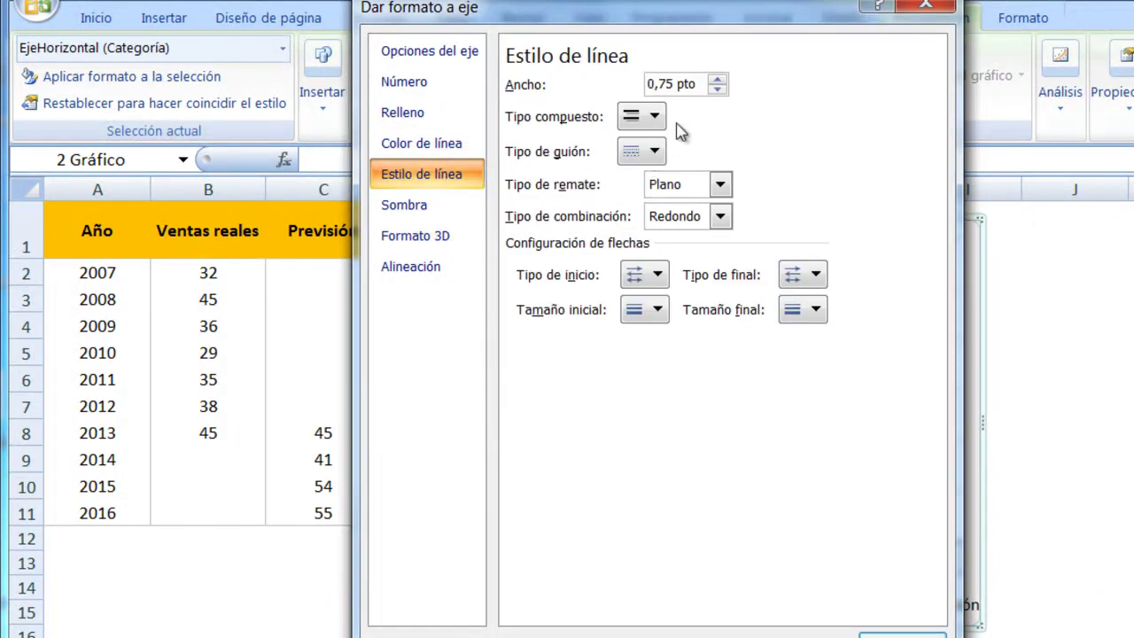
left_click(718, 79)
left_click(718, 79)
left_click(718, 79)
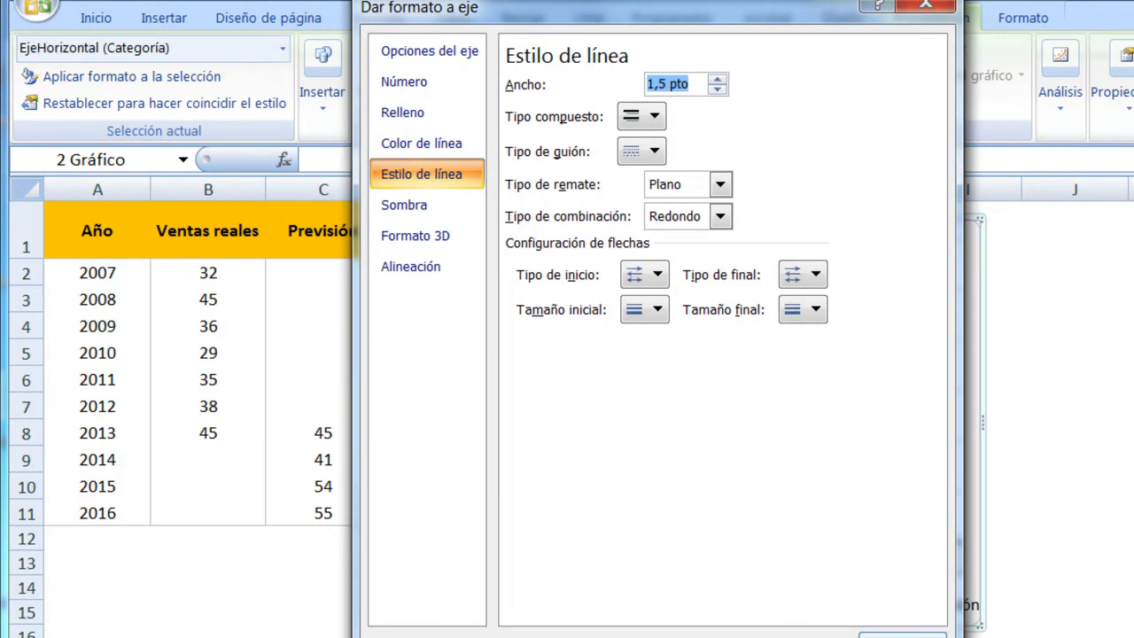
left_click(902, 635)
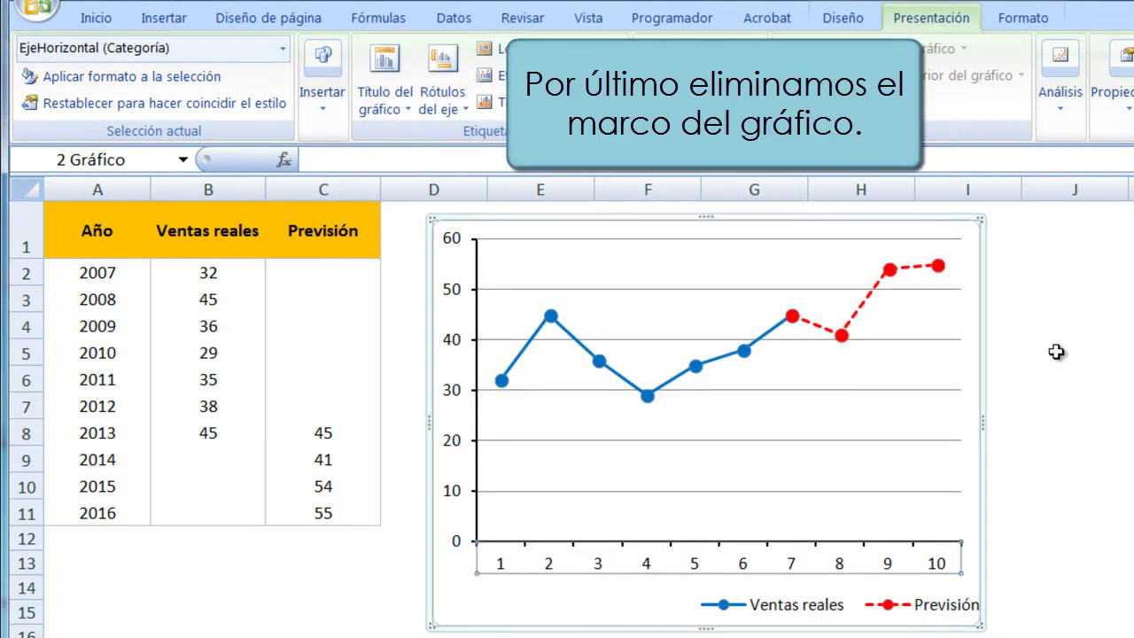
Step: Reselect the chart, pick Área del gráfico from the element list, and open its formatting
left_click(1056, 352)
left_click(971, 237)
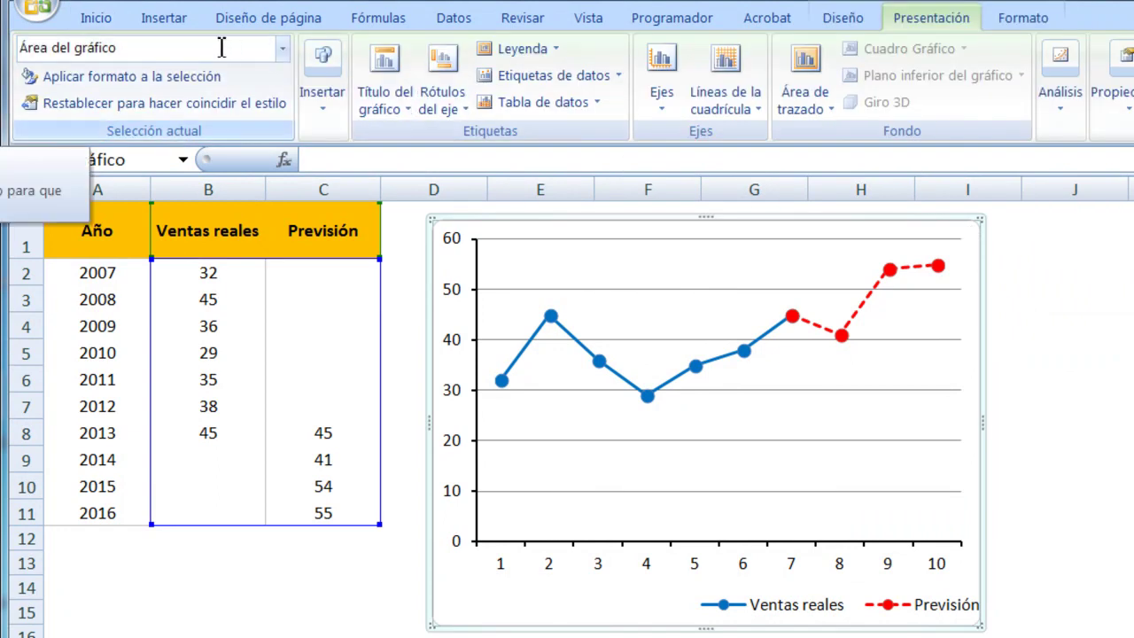
left_click(282, 48)
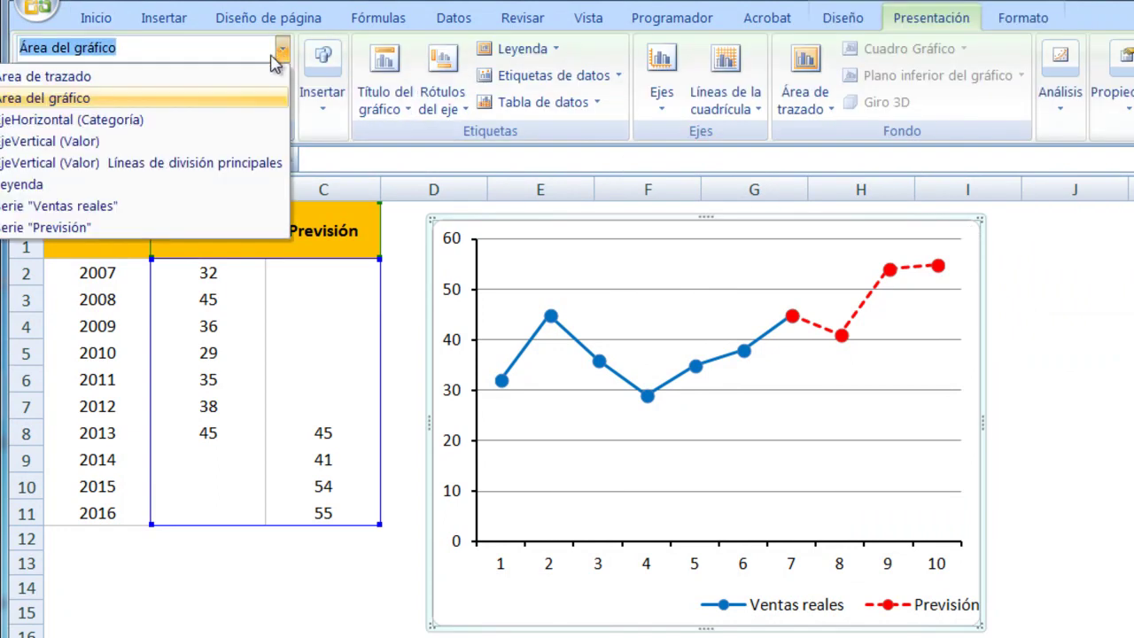
left_click(159, 97)
left_click(127, 80)
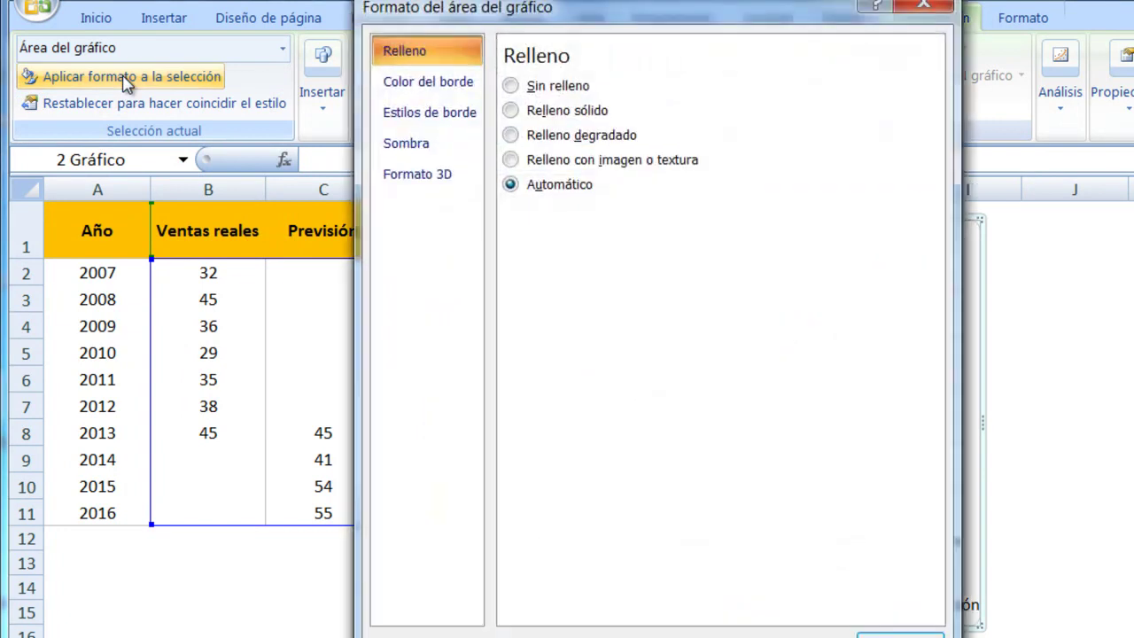
Step: Set the chart area's Color del borde to Sin línea, then deselect the chart to view it
left_click(511, 86)
left_click(445, 83)
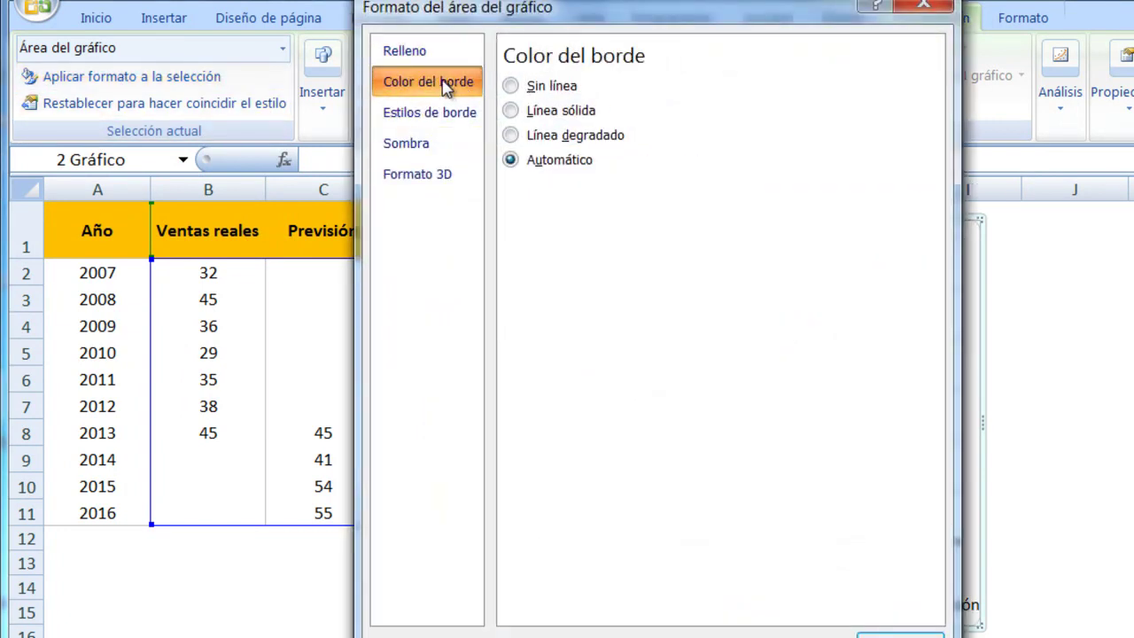
left_click(512, 86)
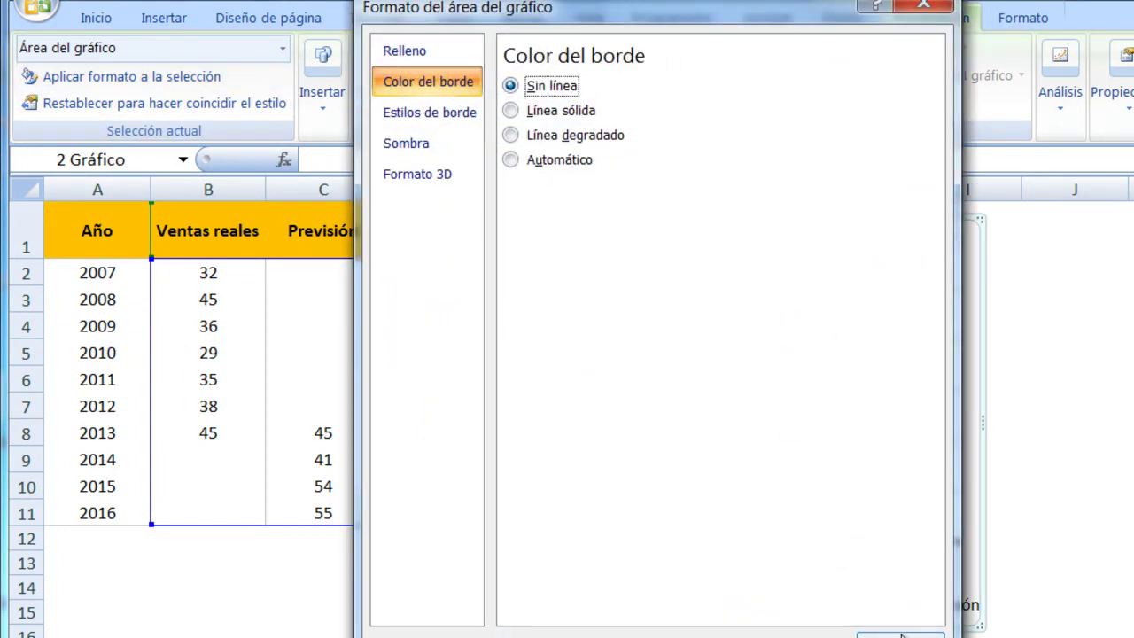
left_click(902, 634)
left_click(1120, 450)
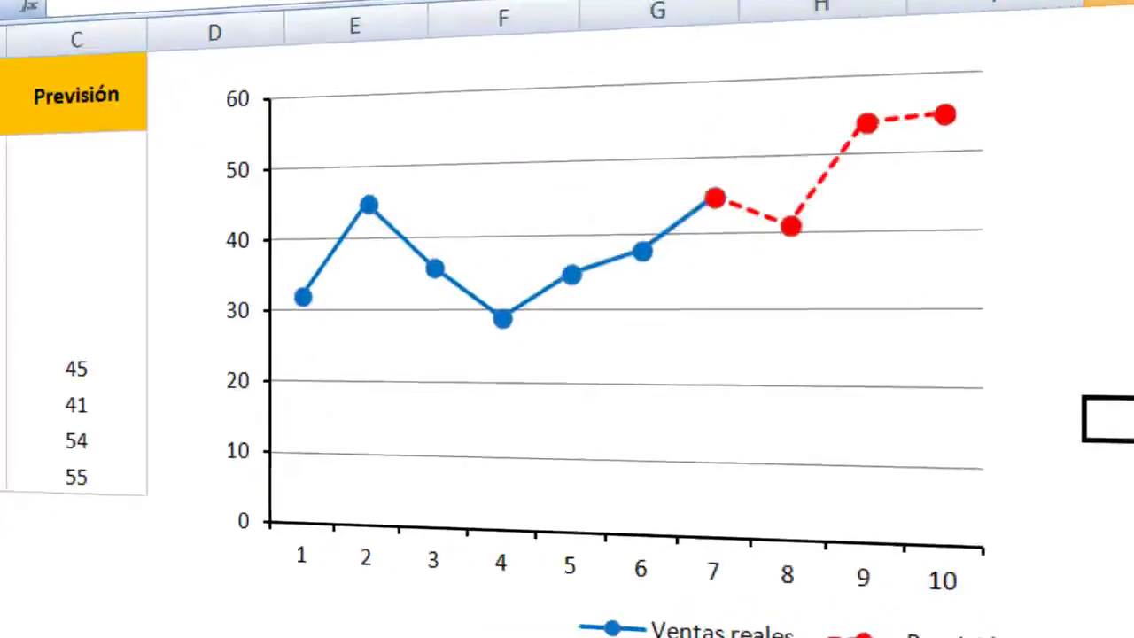